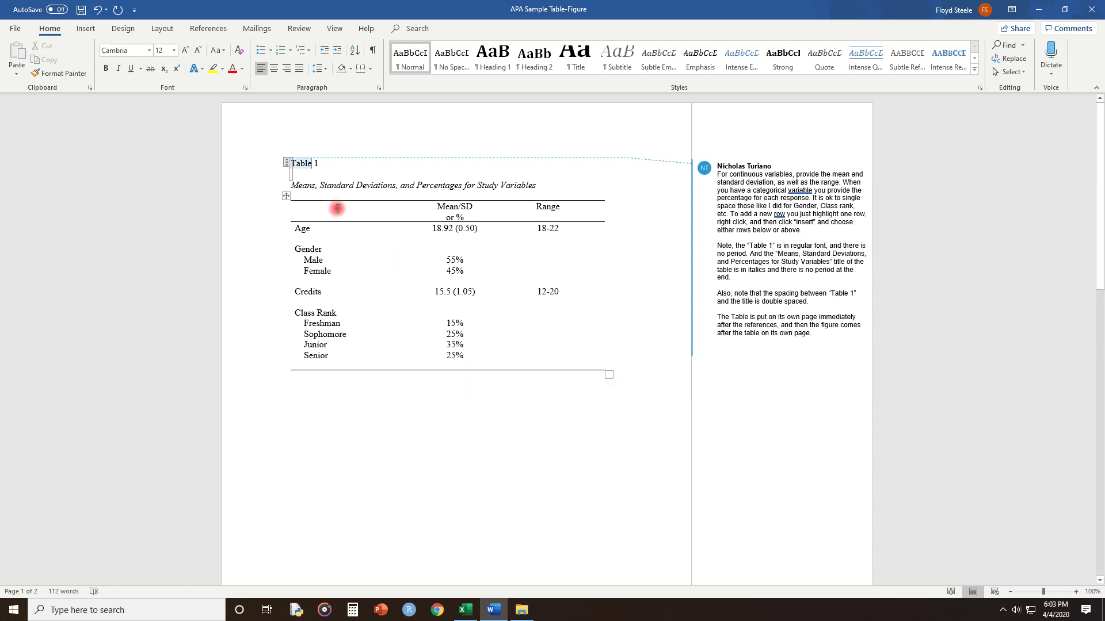
- Look through the sample document's descriptive statistics table and its two bar-chart figures with captions
scroll(313, 331, down, 6)
scroll(345, 387, down, 16)
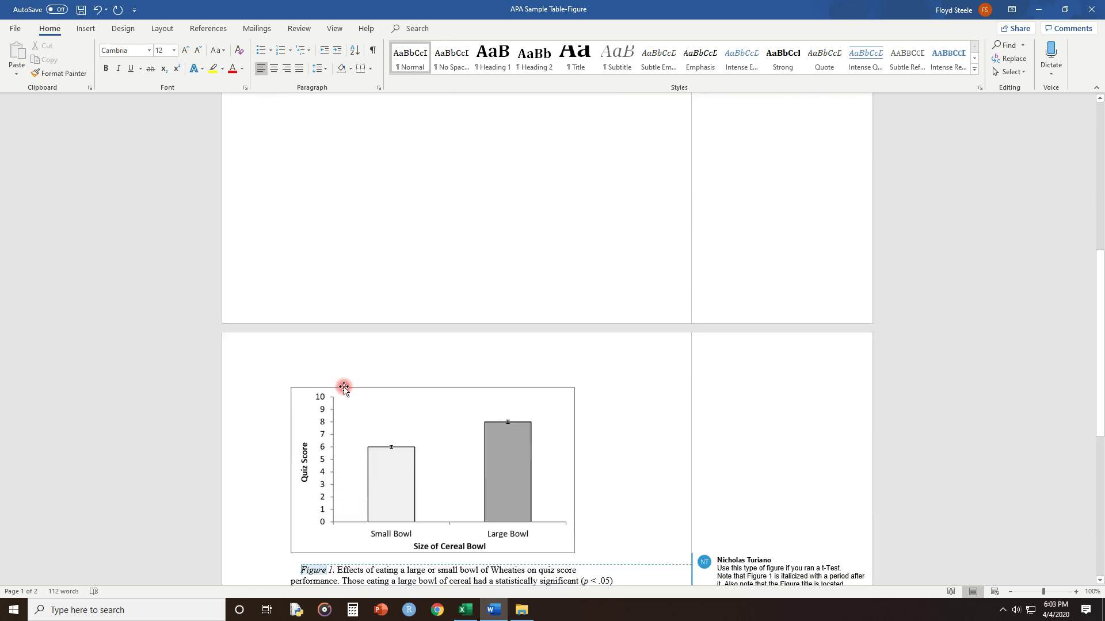
scroll(344, 387, up, 20)
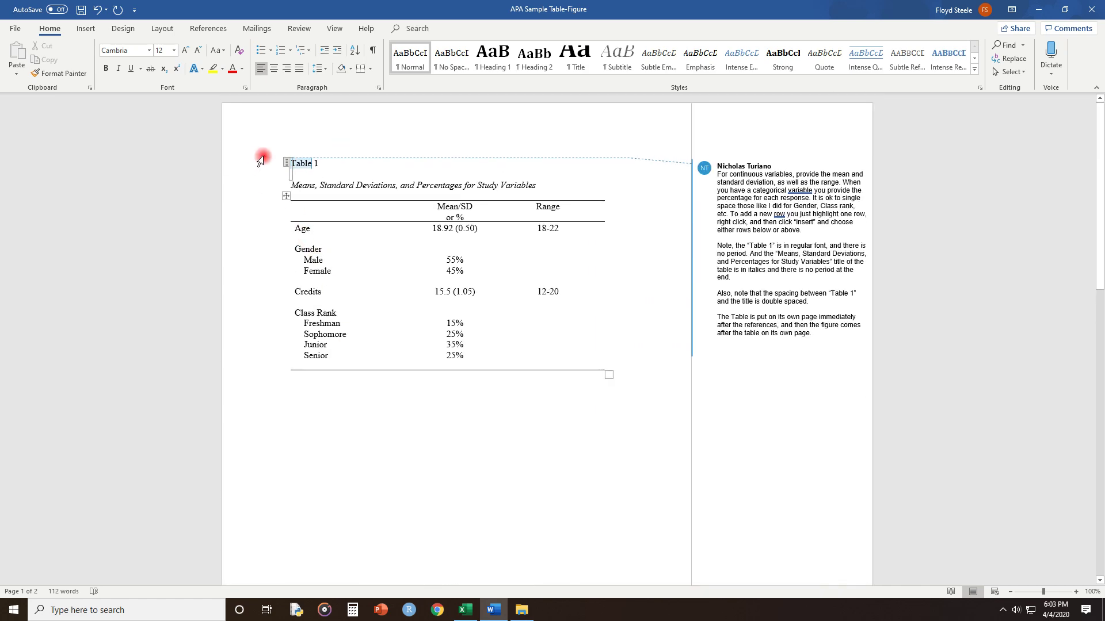
scroll(410, 371, down, 15)
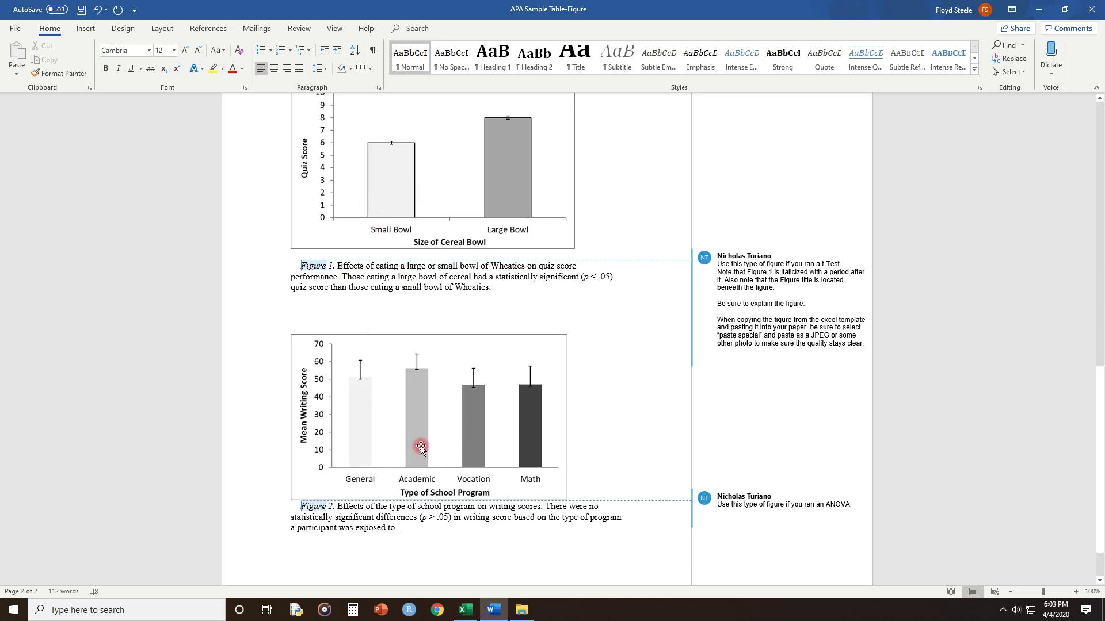
scroll(421, 448, up, 15)
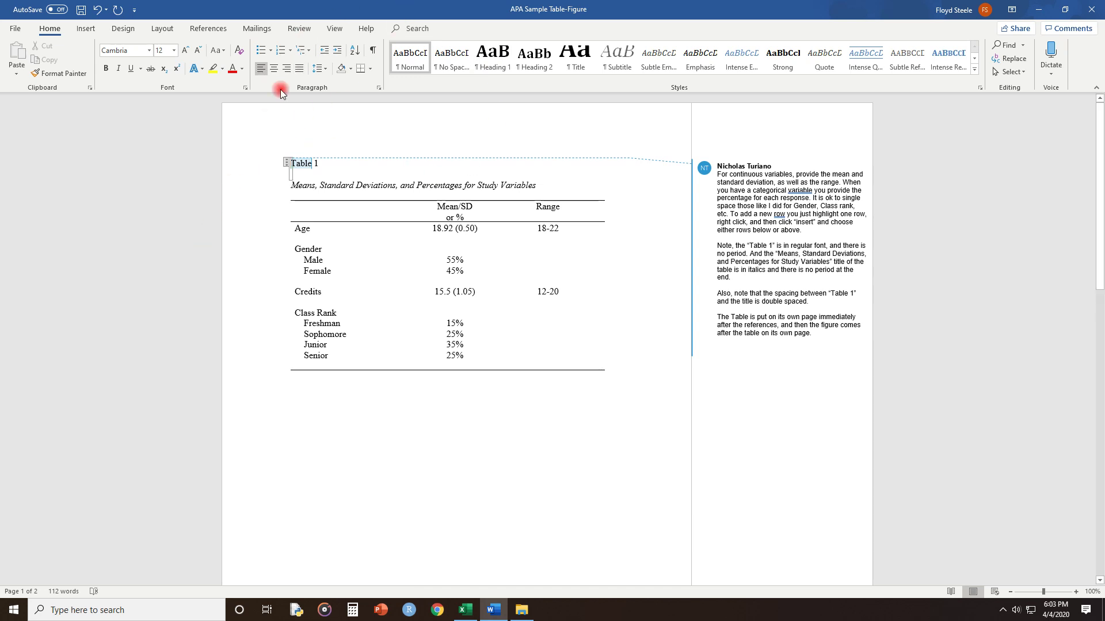
- Undo the recent edits that indented the Table 1 label above the table title
click(318, 271)
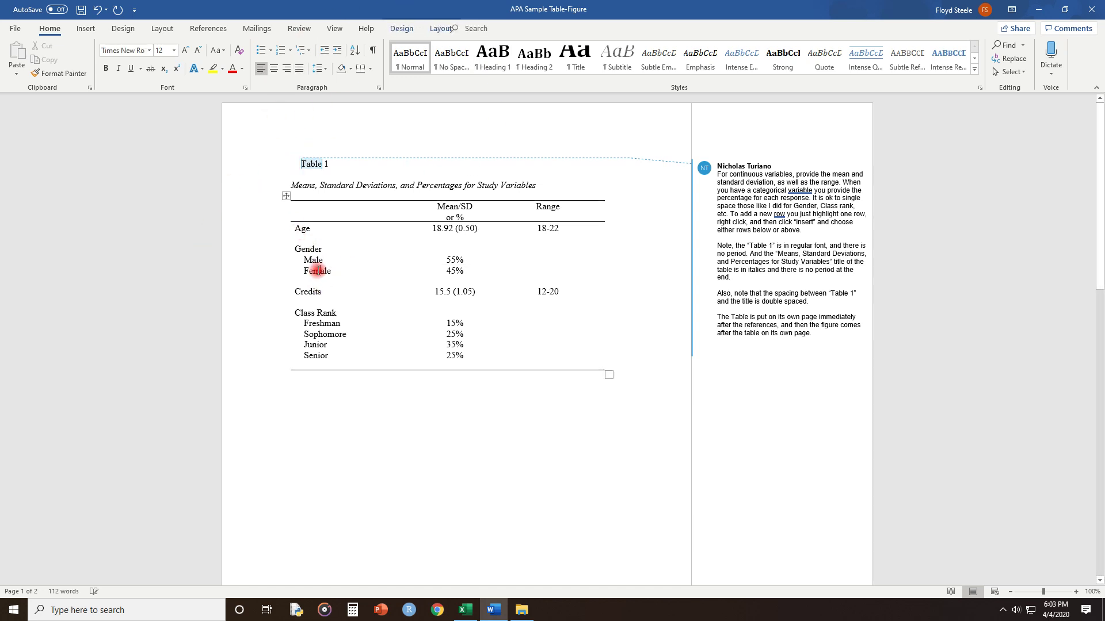
click(380, 433)
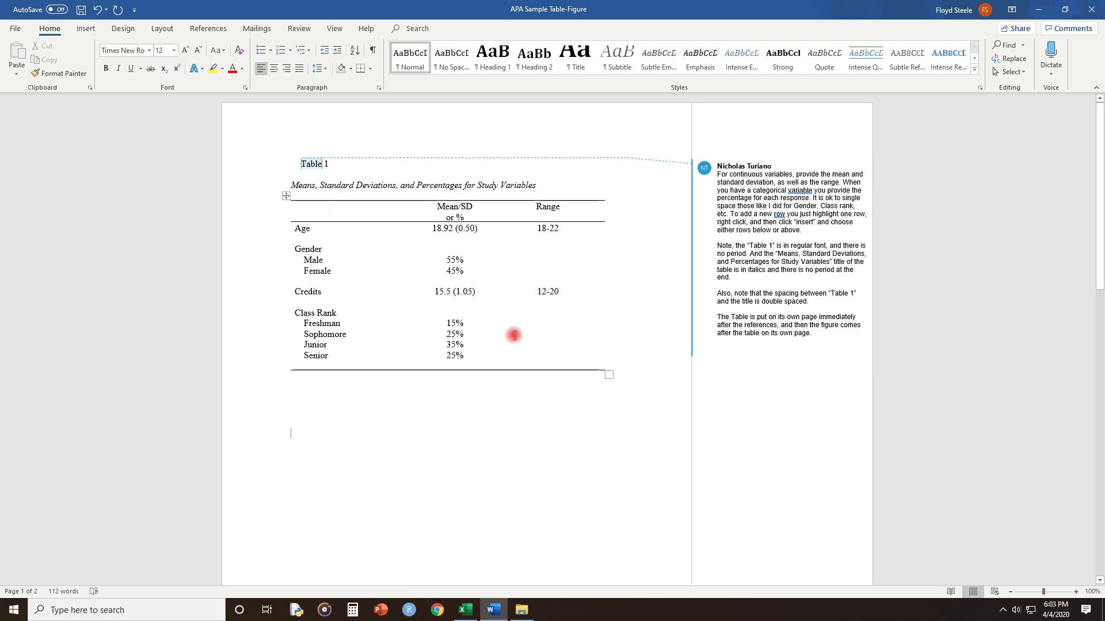
click(332, 174)
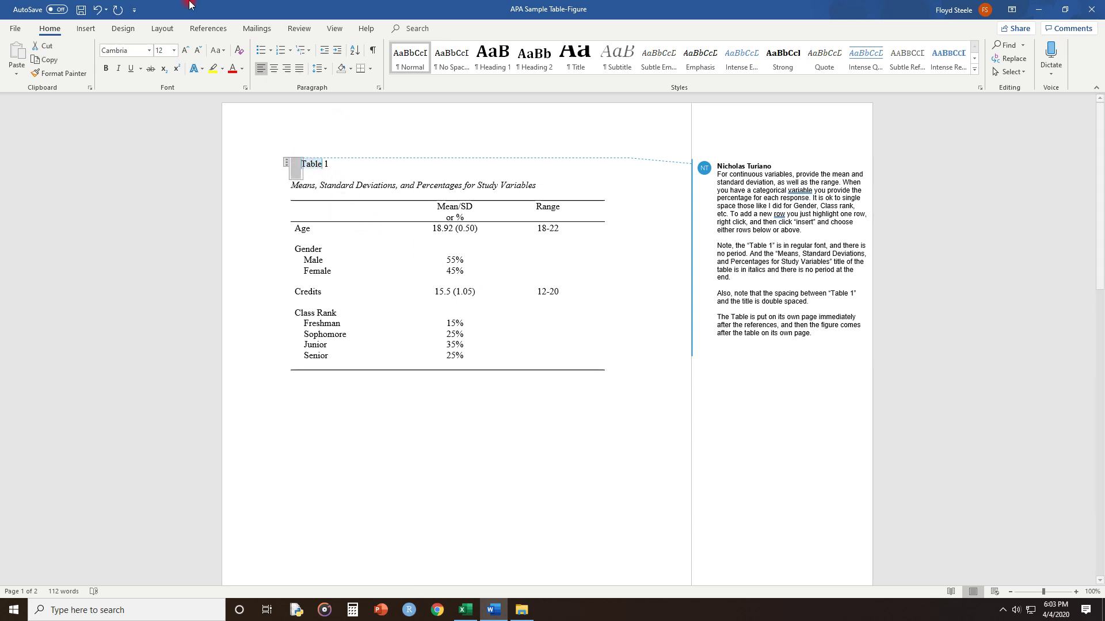
click(101, 10)
click(101, 11)
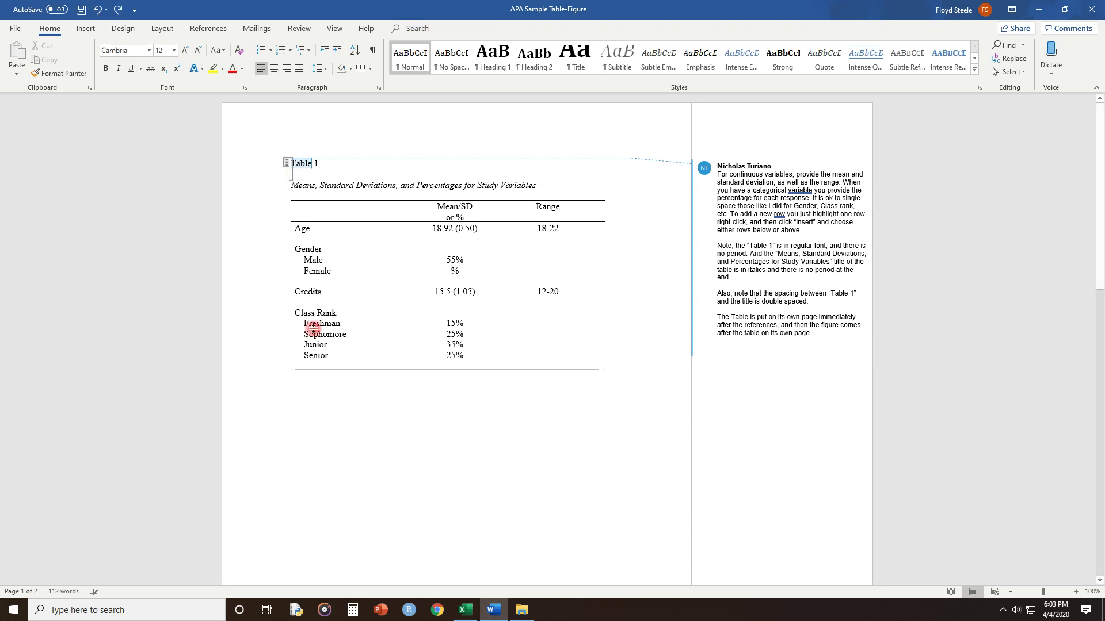
click(99, 9)
click(512, 191)
click(451, 164)
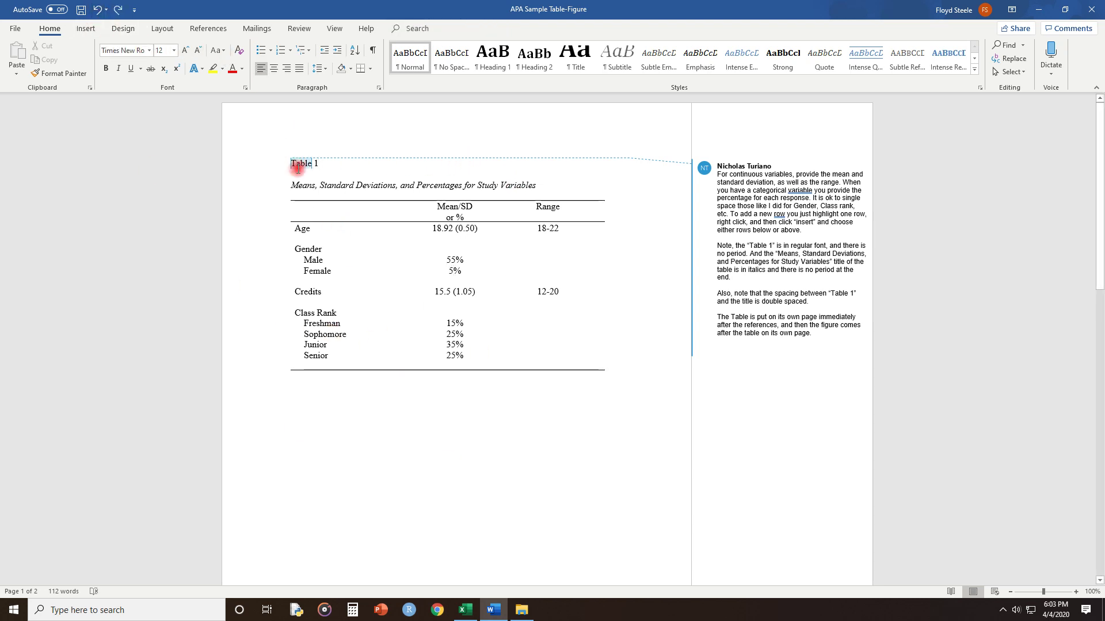
drag(296, 169, 315, 161)
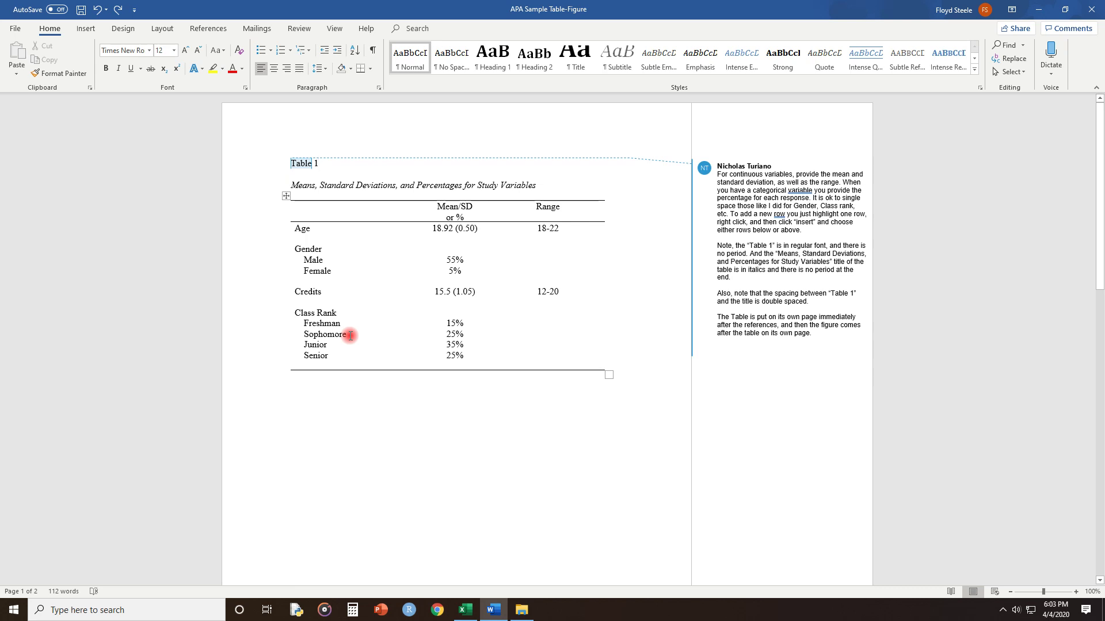
- Try replacing the Credits row label with GPA, and undo the replacement
click(307, 228)
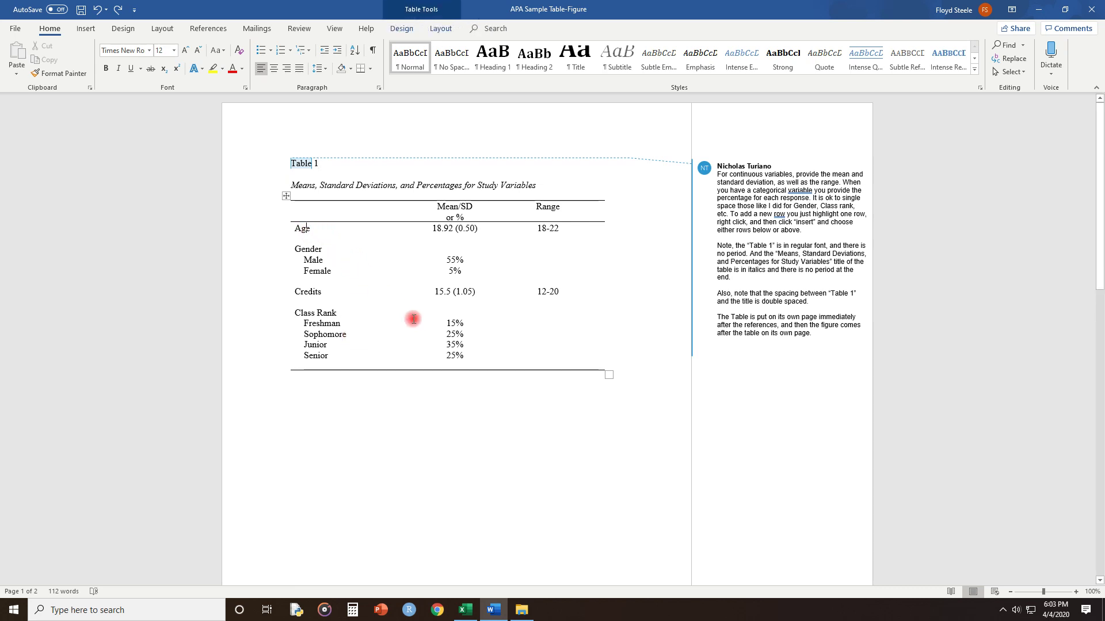
key(Down)
key(Down)
key(Down)
key(Down)
key(BackSpace)
key(BackSpace)
key(BackSpace)
key(BackSpace)
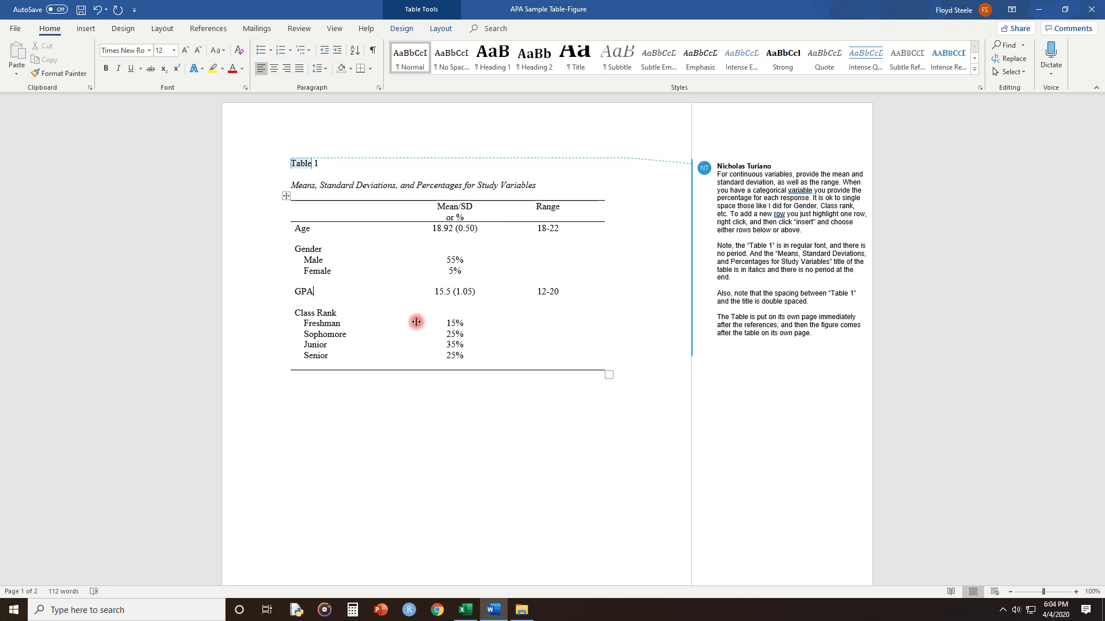
click(99, 12)
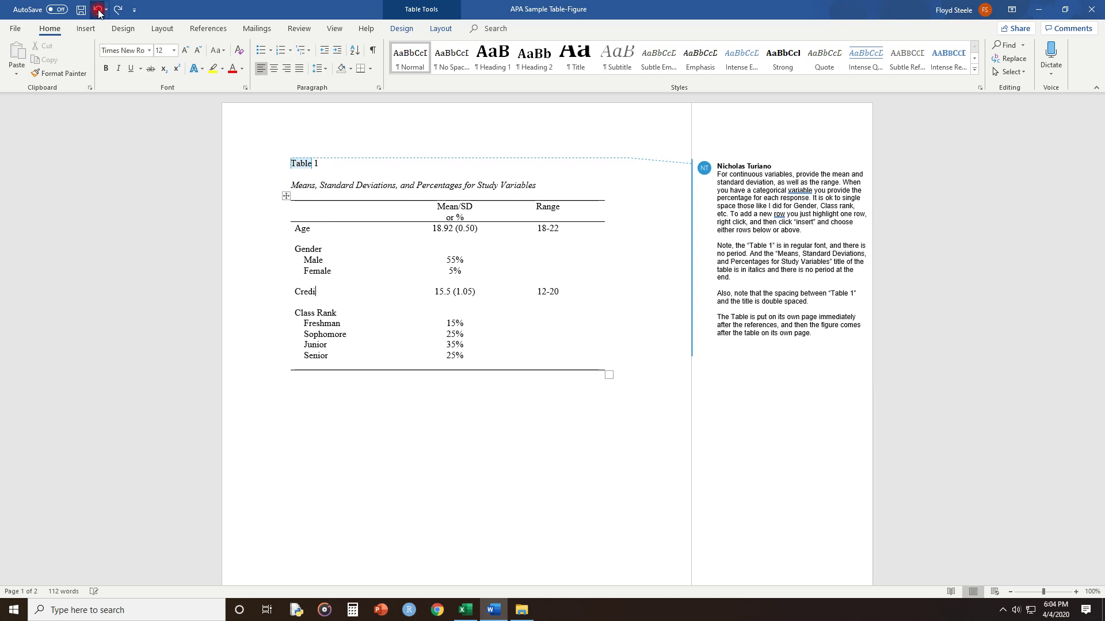
- Examine the variable labels in the first column, comparing Age and Credits with the Gender and Class Rank categories
click(295, 224)
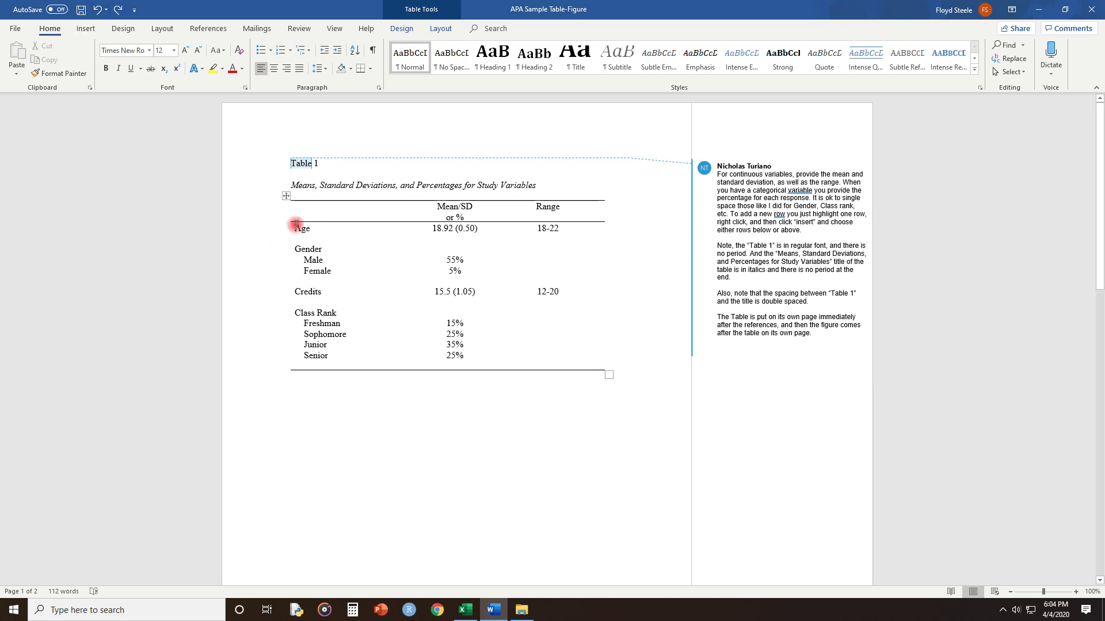
click(295, 288)
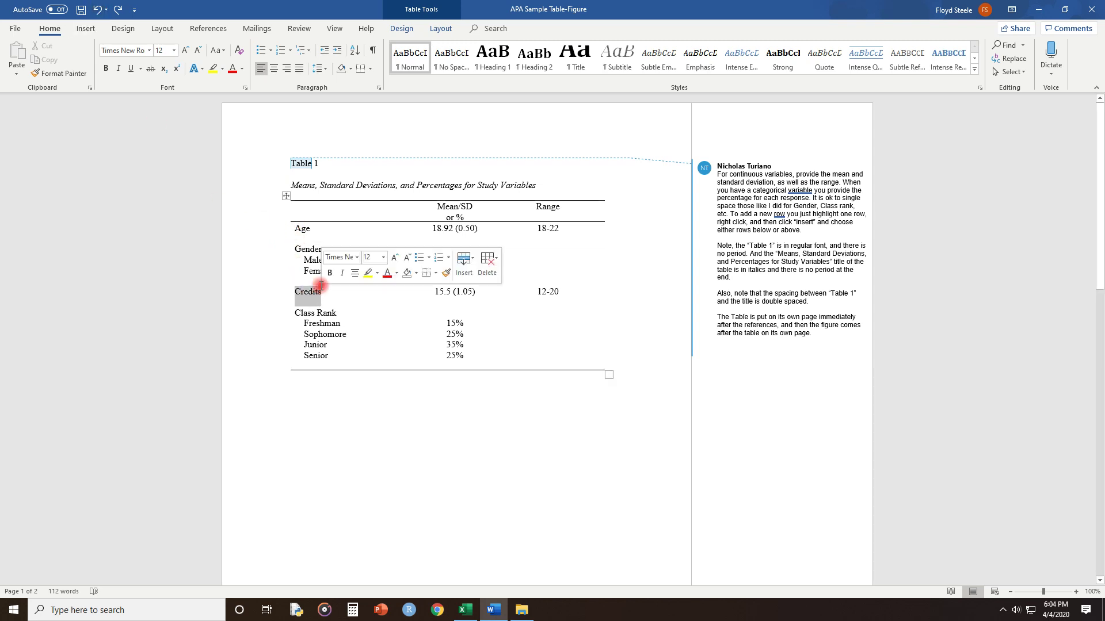
click(291, 229)
drag(295, 251, 313, 272)
drag(294, 311, 320, 344)
click(331, 345)
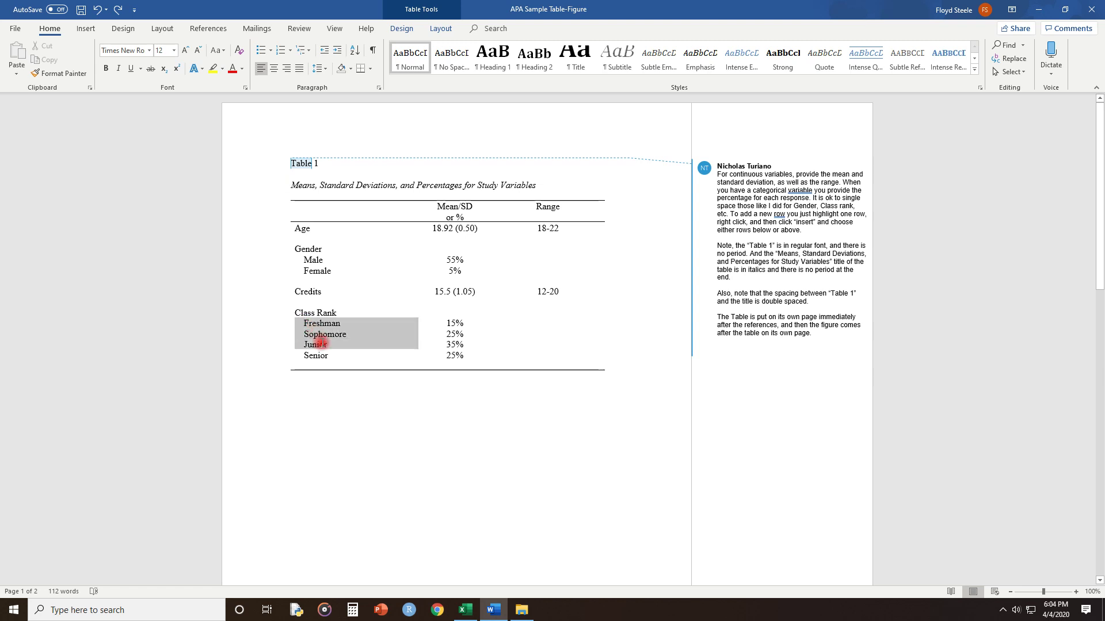
click(374, 425)
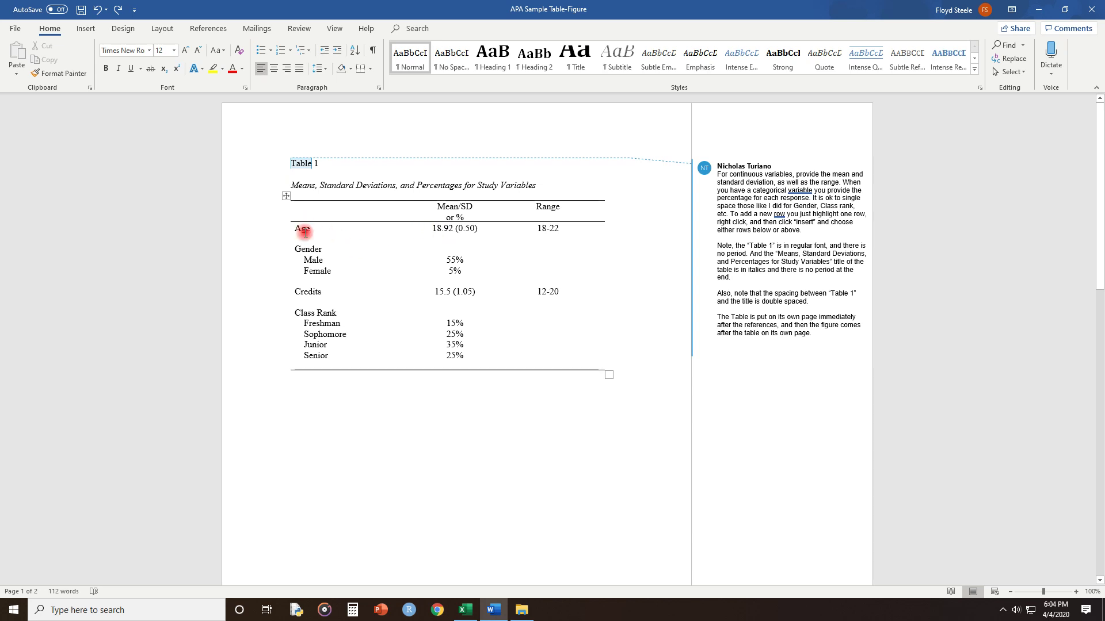
- Examine how the mean, the standard deviation in parentheses and the range are reported for Age and Credits
drag(428, 230, 547, 231)
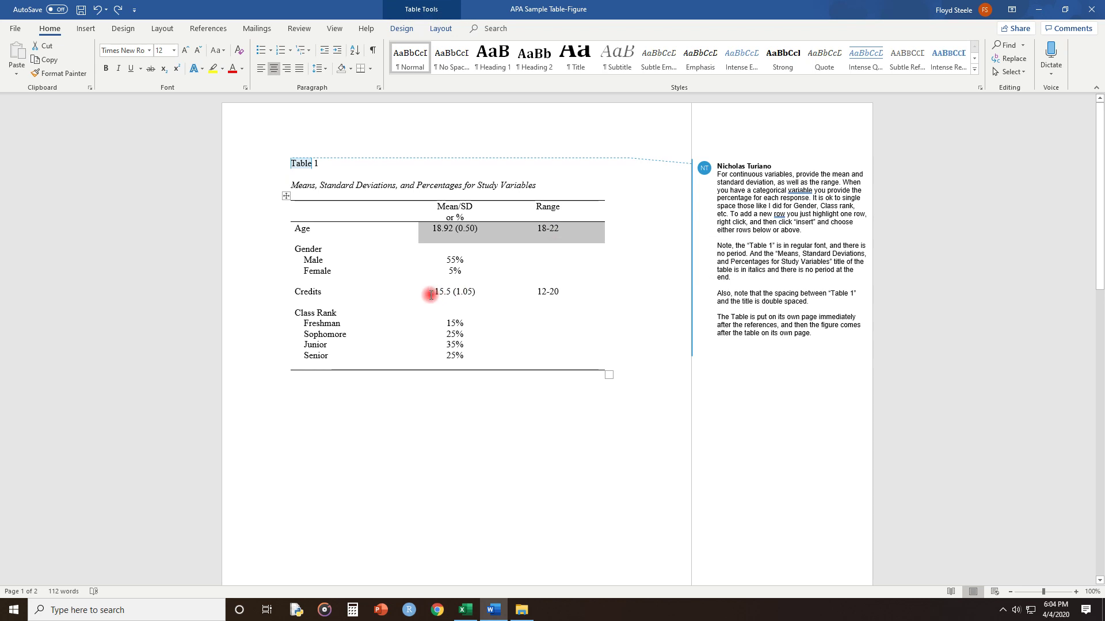
drag(431, 293, 524, 290)
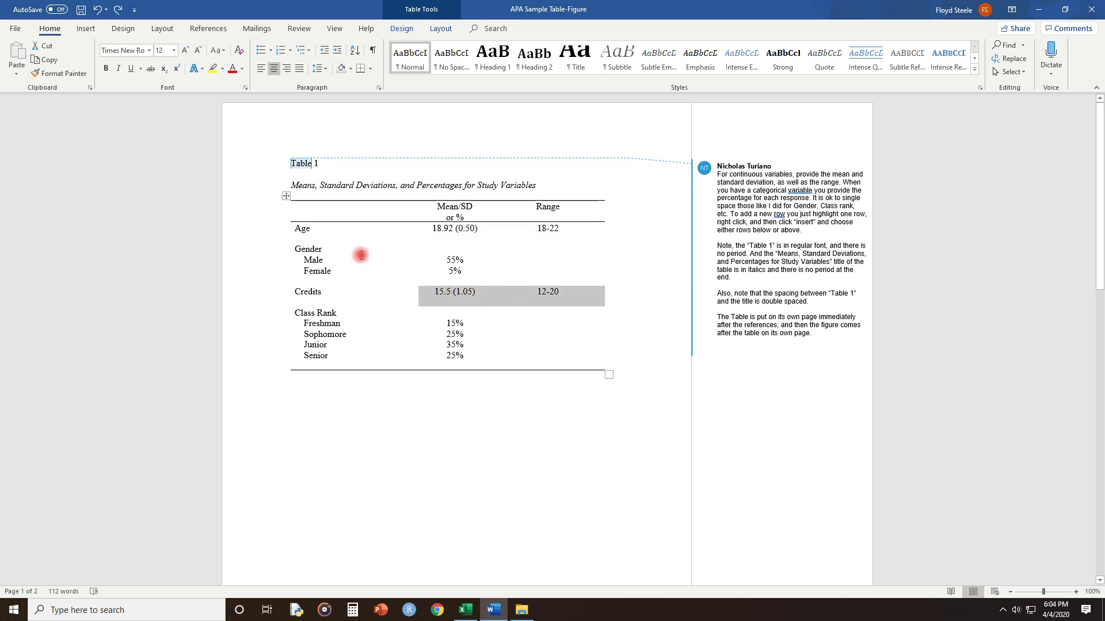
click(298, 229)
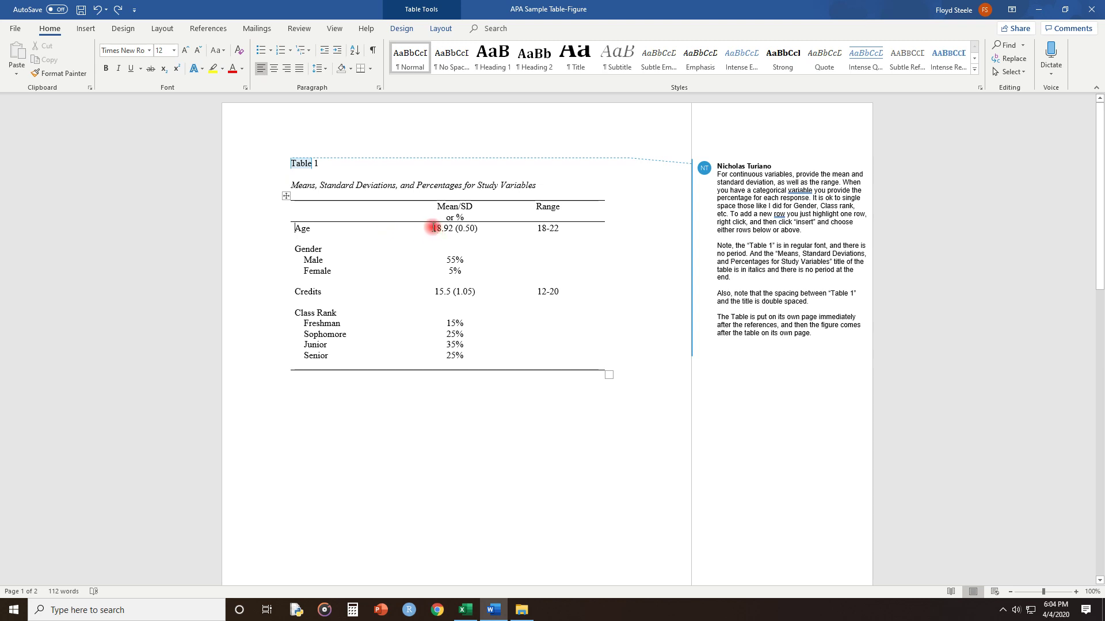
drag(433, 228, 446, 233)
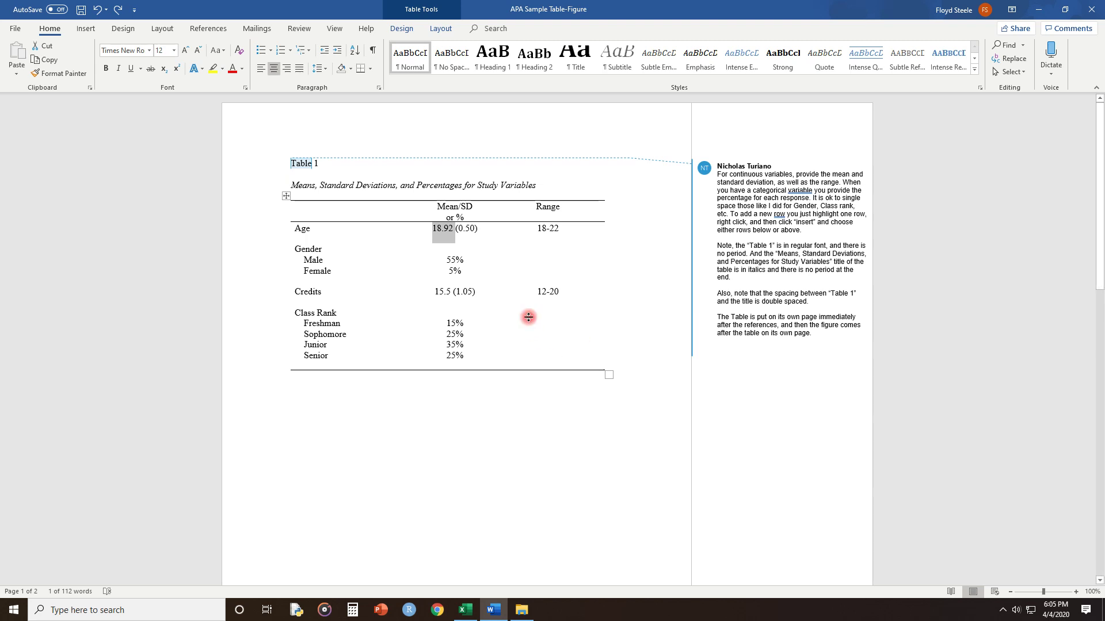
click(440, 260)
drag(432, 230, 506, 351)
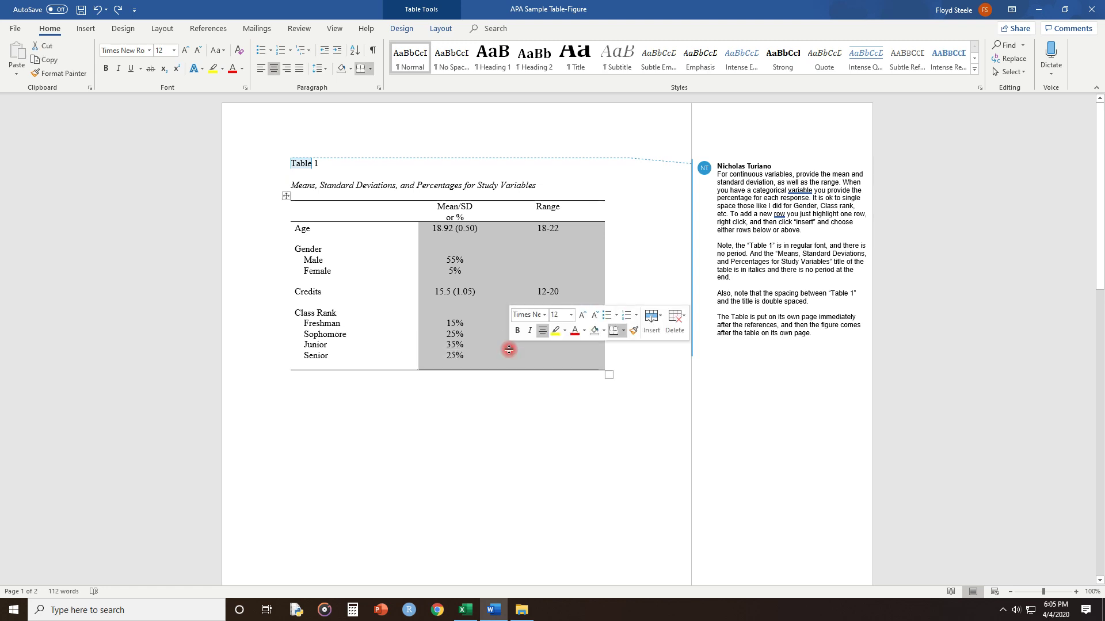
click(446, 242)
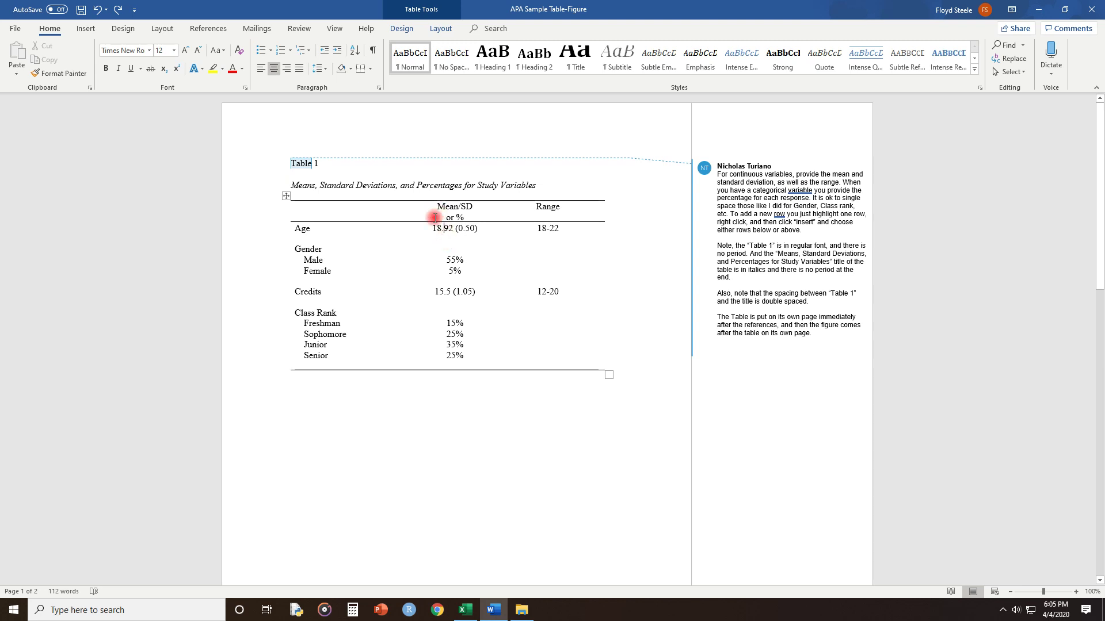
double_click(438, 229)
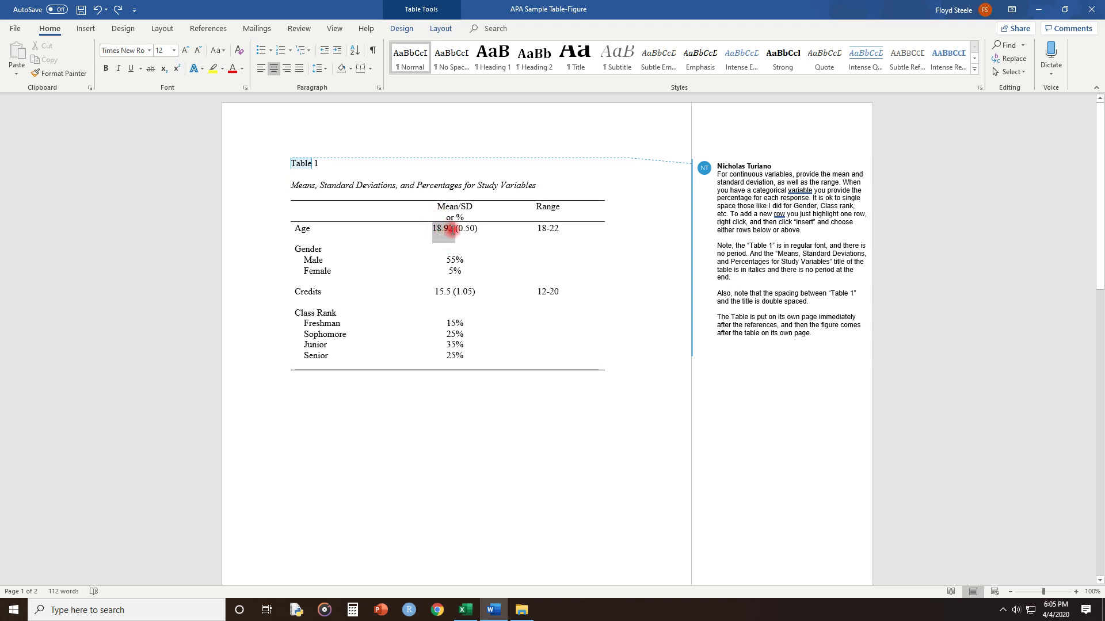
click(464, 229)
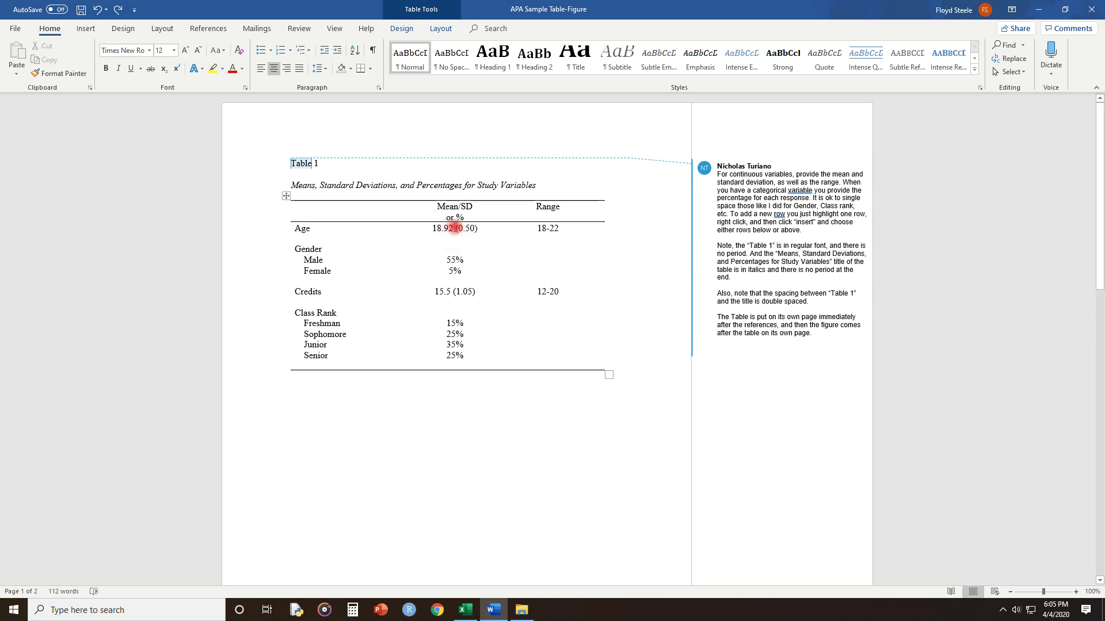
double_click(464, 228)
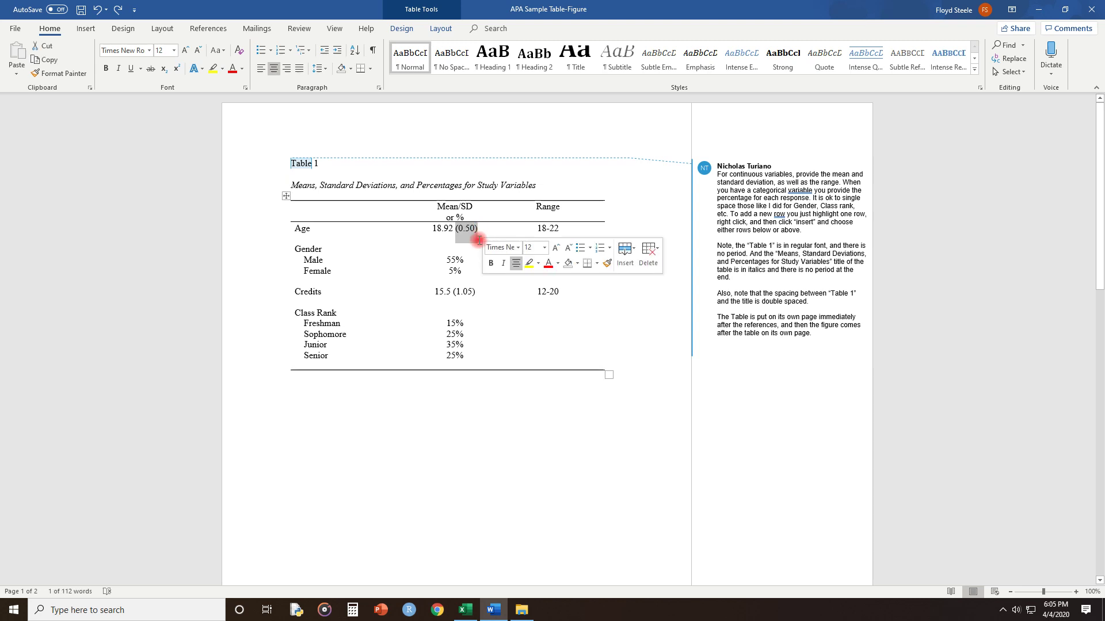
drag(535, 229, 567, 237)
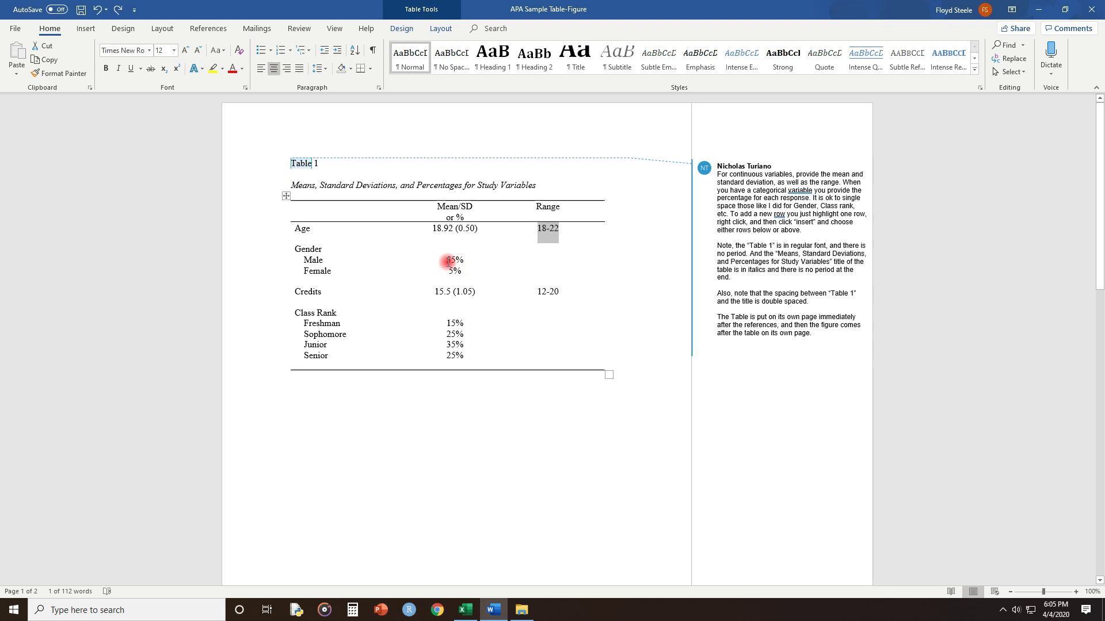
- Set the Female percentage under Gender to 45% and highlight both gender percentages
drag(444, 255, 460, 266)
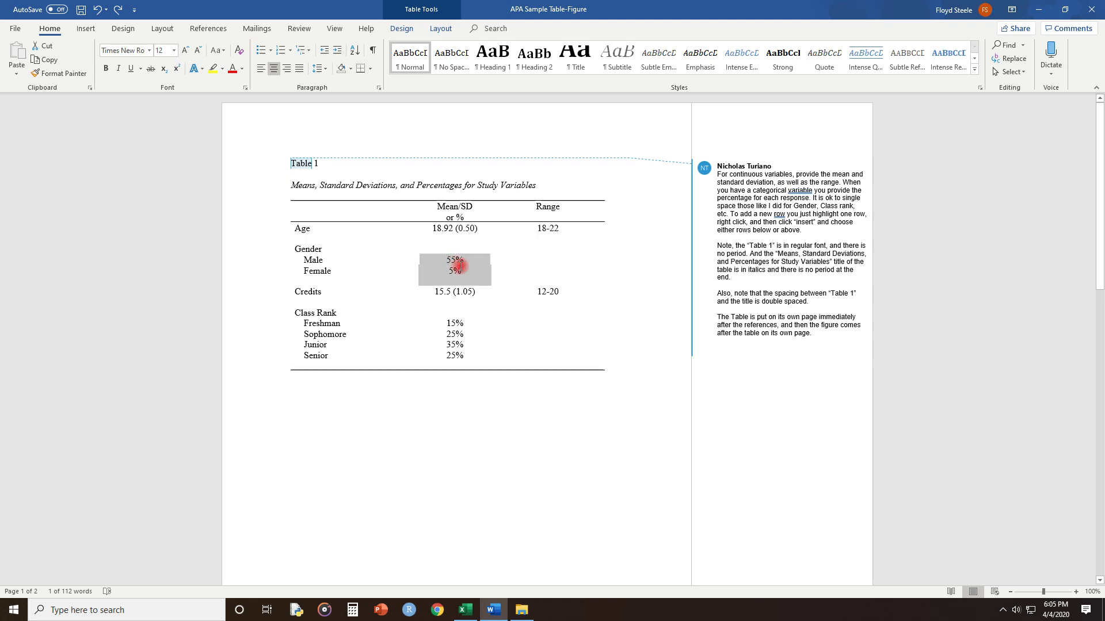
click(455, 272)
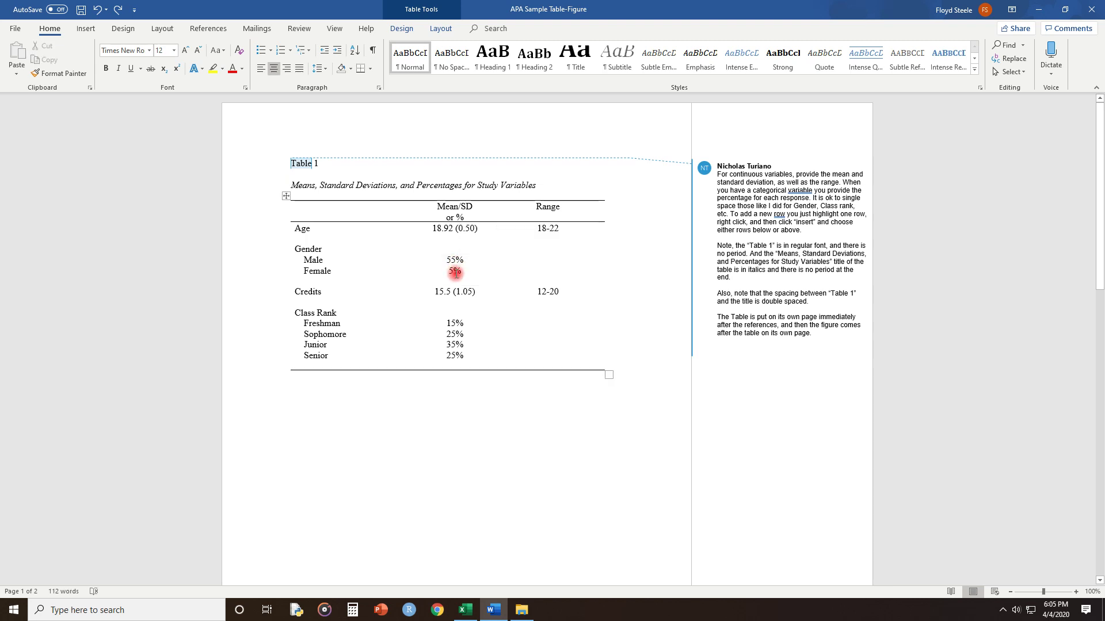
text(4)
drag(446, 259, 454, 273)
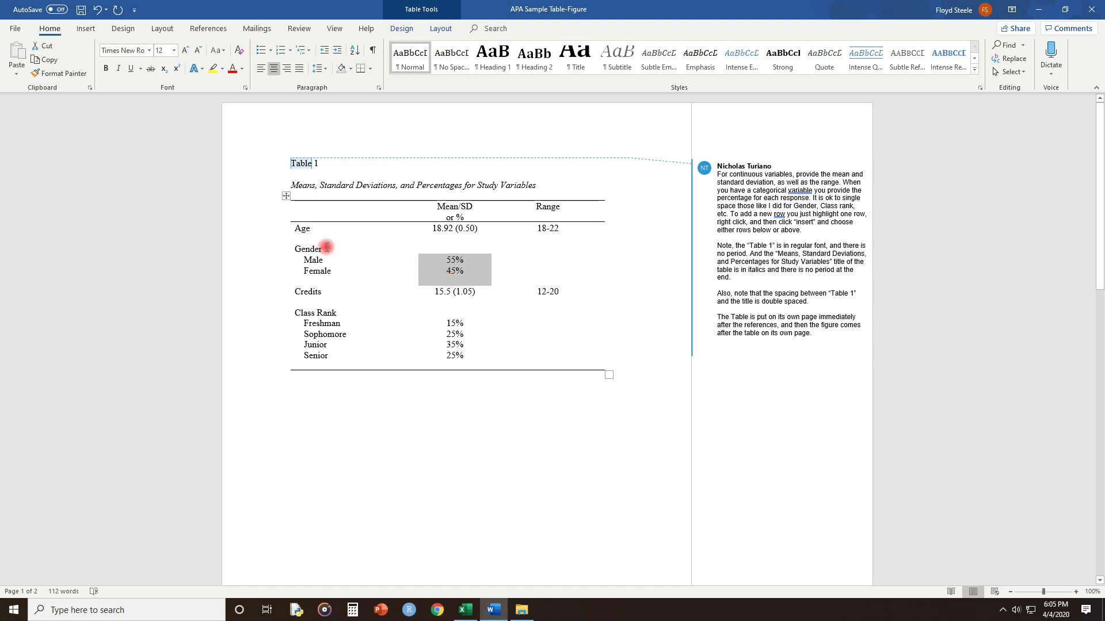
- Examine the Class Rank categories with their percentages, and highlight all table rows from Age through Senior
click(389, 264)
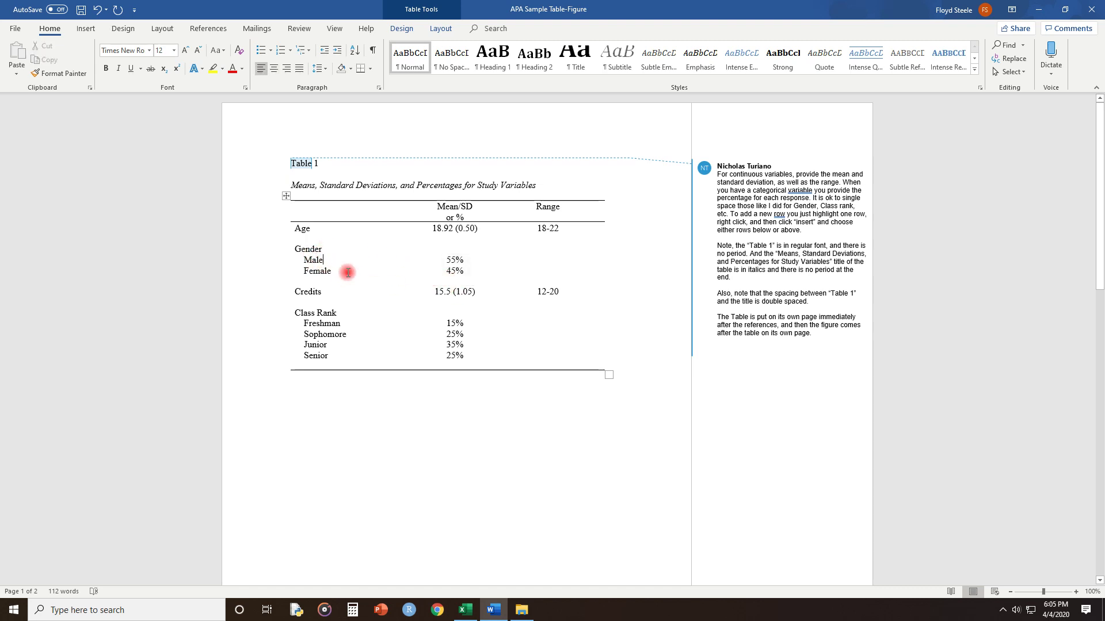
drag(296, 314, 455, 360)
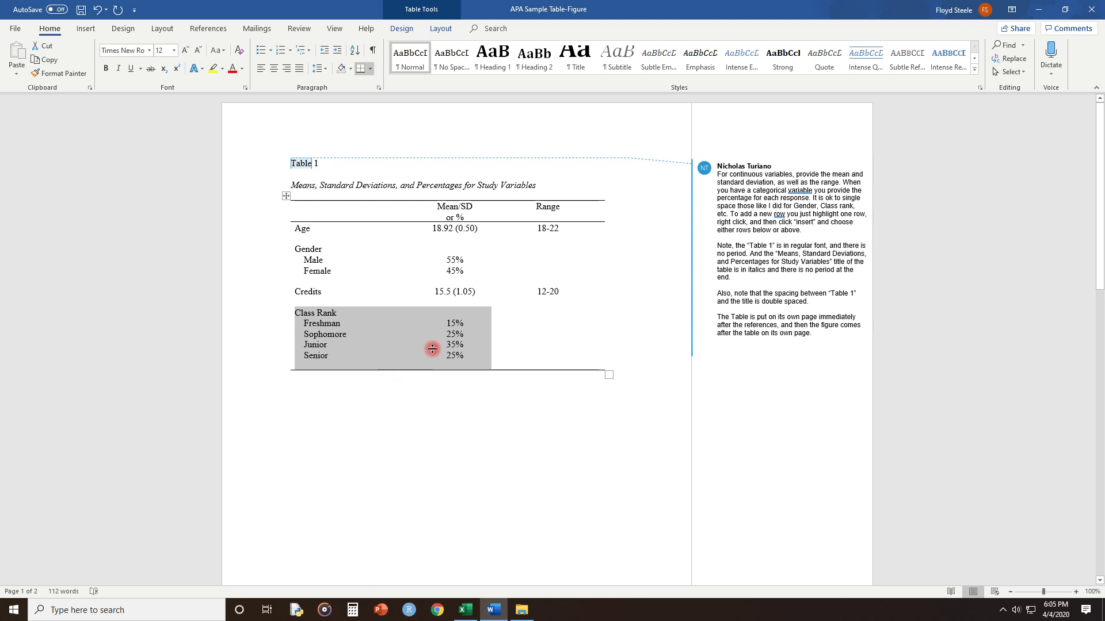
click(450, 325)
drag(447, 323, 459, 352)
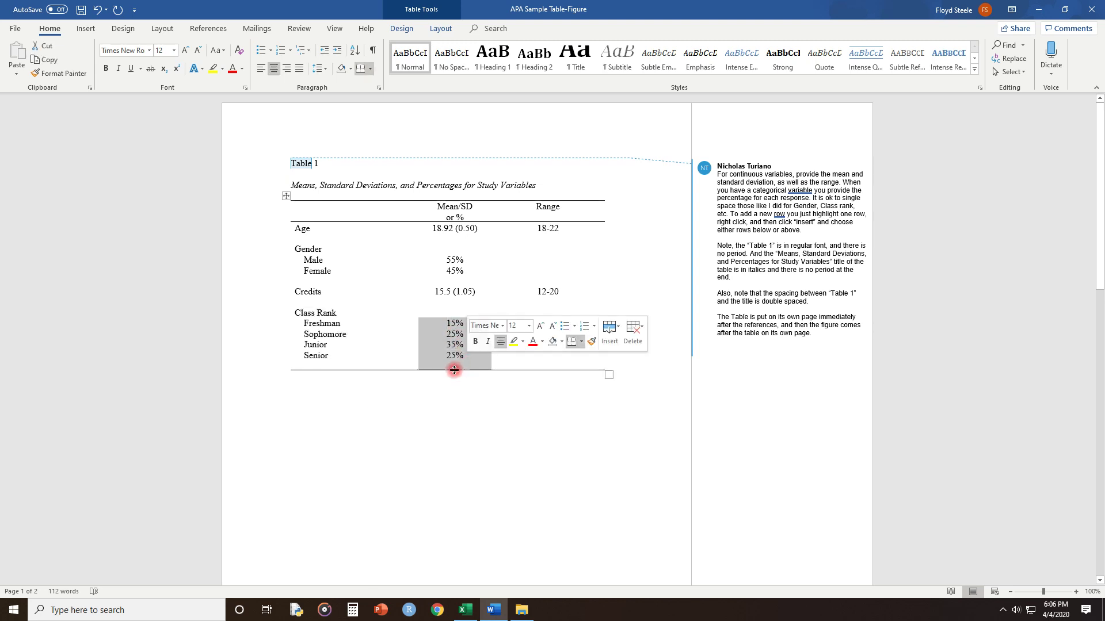
click(452, 335)
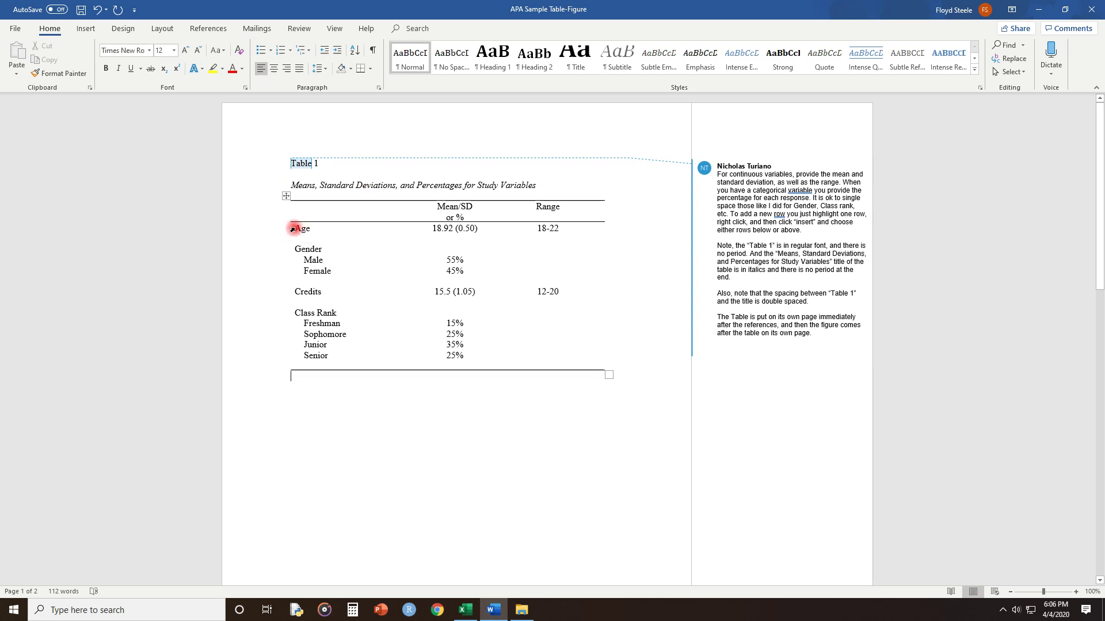
drag(297, 228, 327, 262)
drag(460, 355, 549, 360)
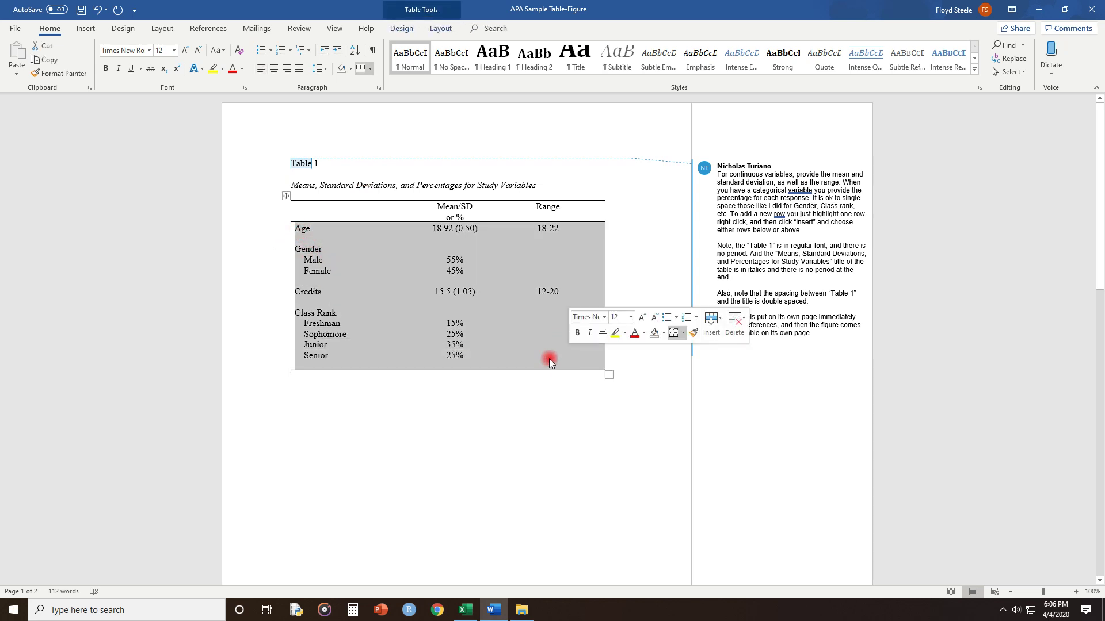
- Examine the two sample bar-chart figures on the second page, comparing the t-test figure with the ANOVA figure and their captions
click(420, 410)
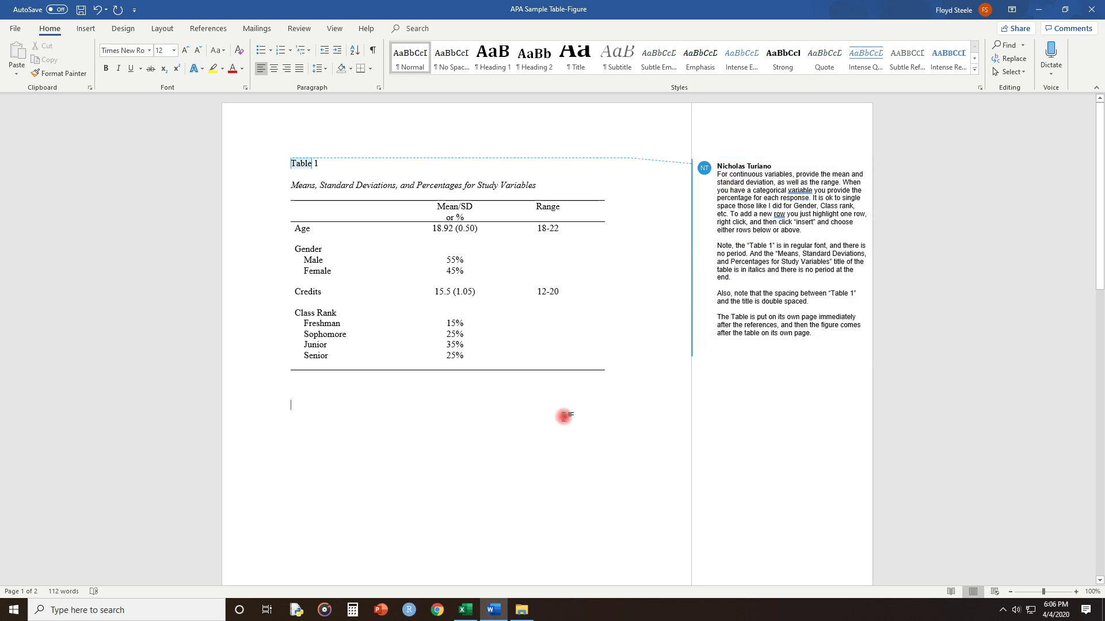
scroll(500, 397, down, 12)
scroll(498, 390, down, 6)
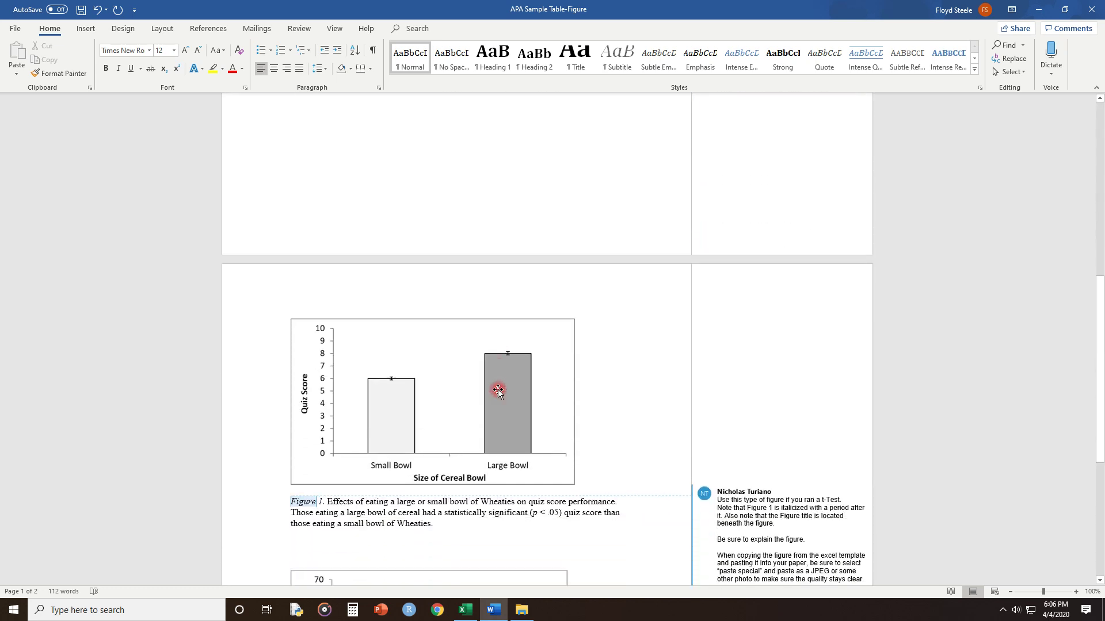
scroll(491, 523, up, 5)
scroll(490, 311, down, 7)
scroll(467, 359, down, 3)
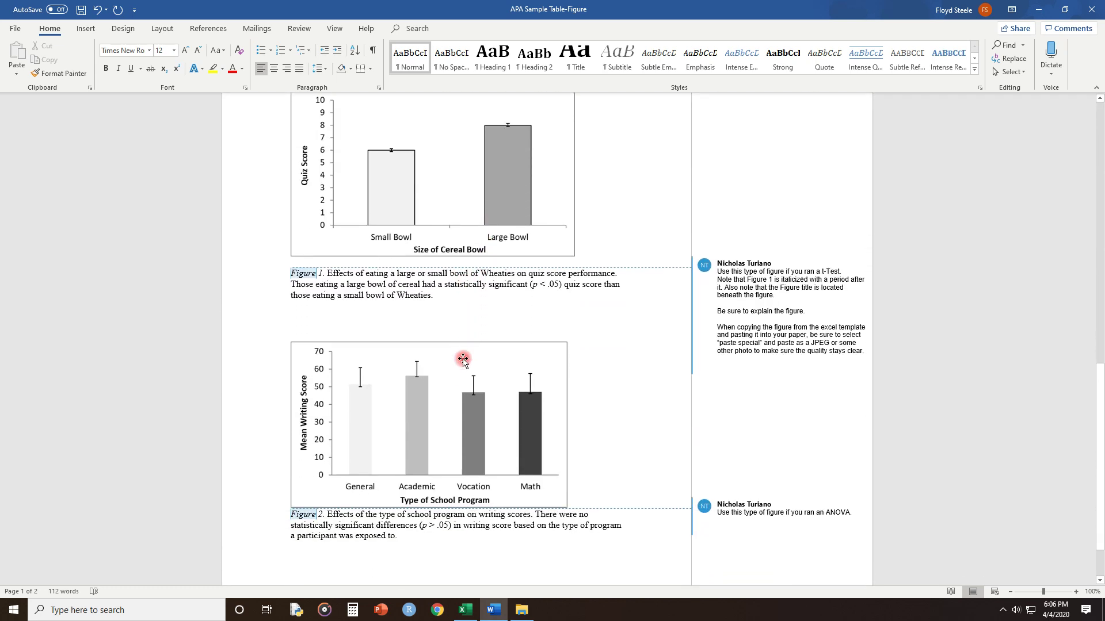
scroll(450, 351, up, 3)
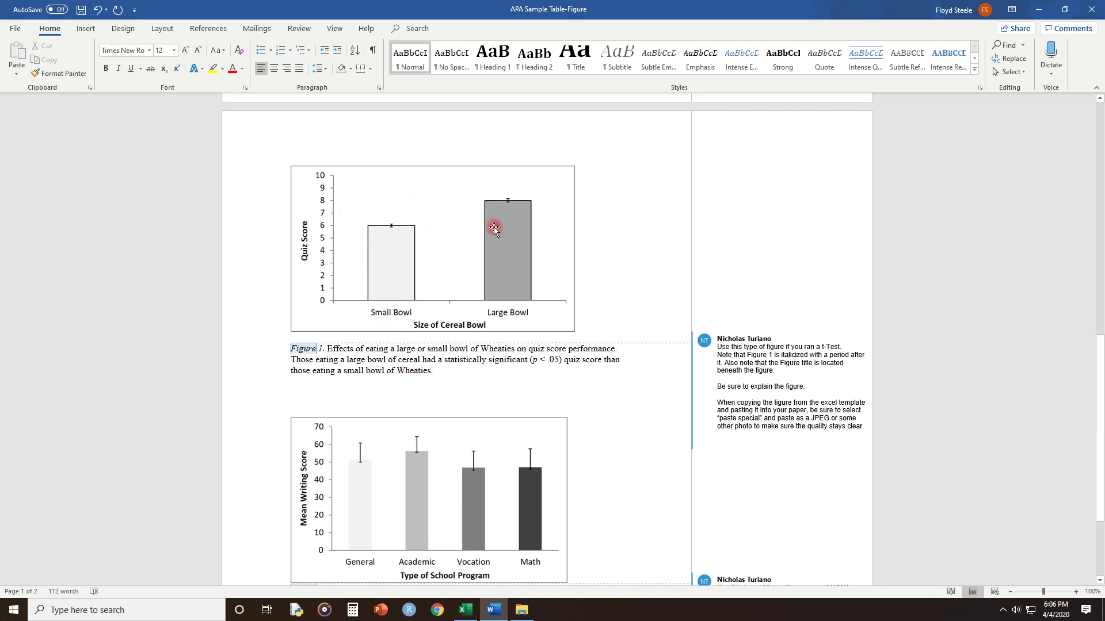
scroll(442, 383, down, 4)
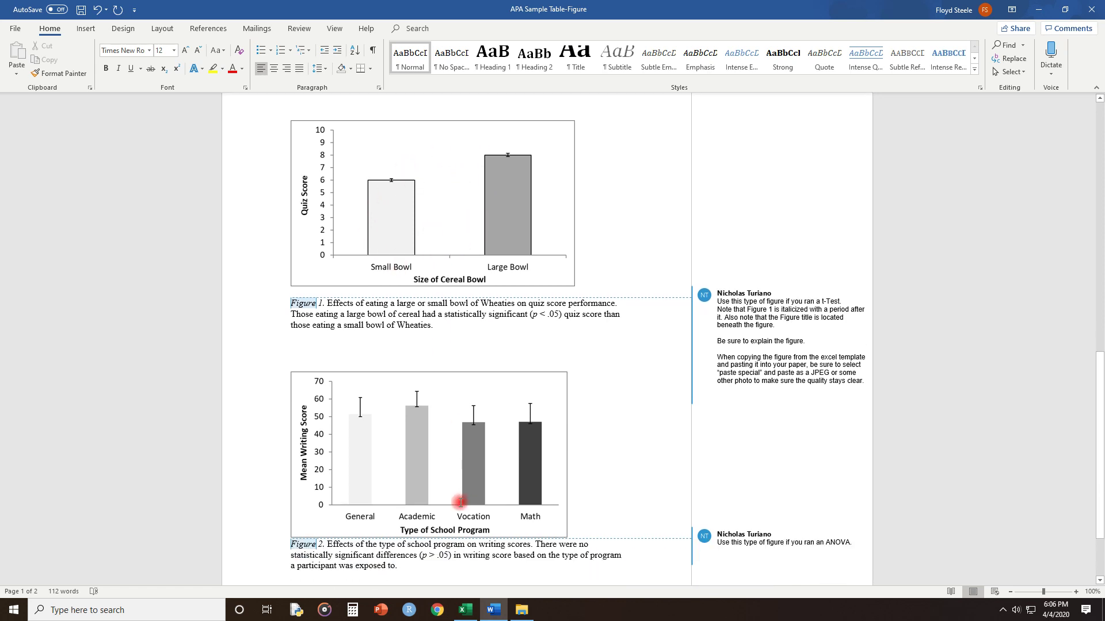
scroll(444, 190, up, 3)
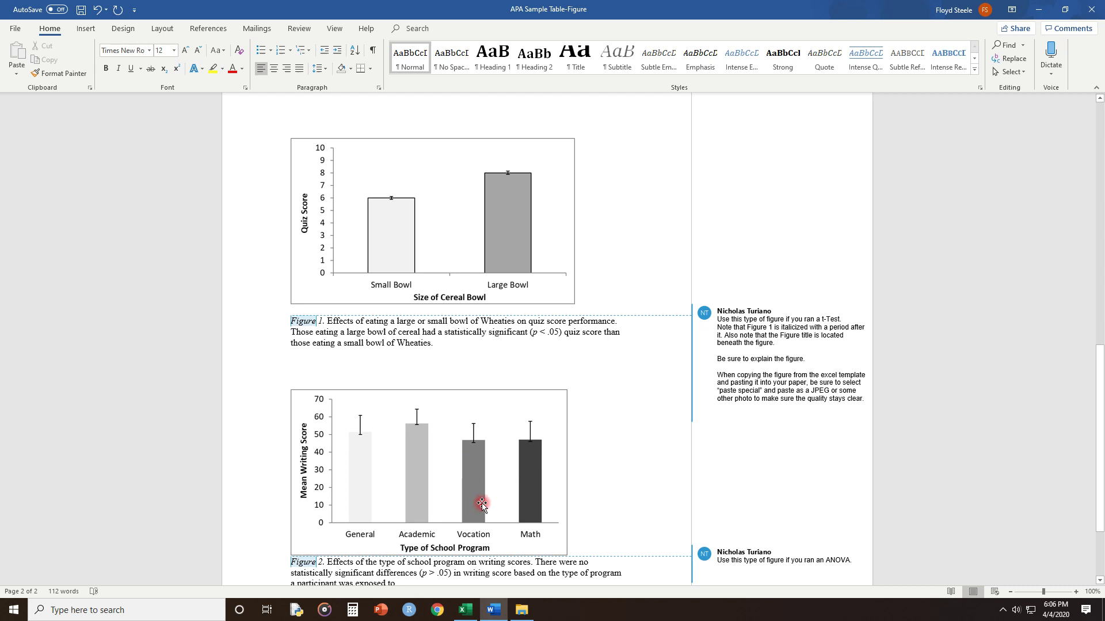
scroll(479, 492, down, 2)
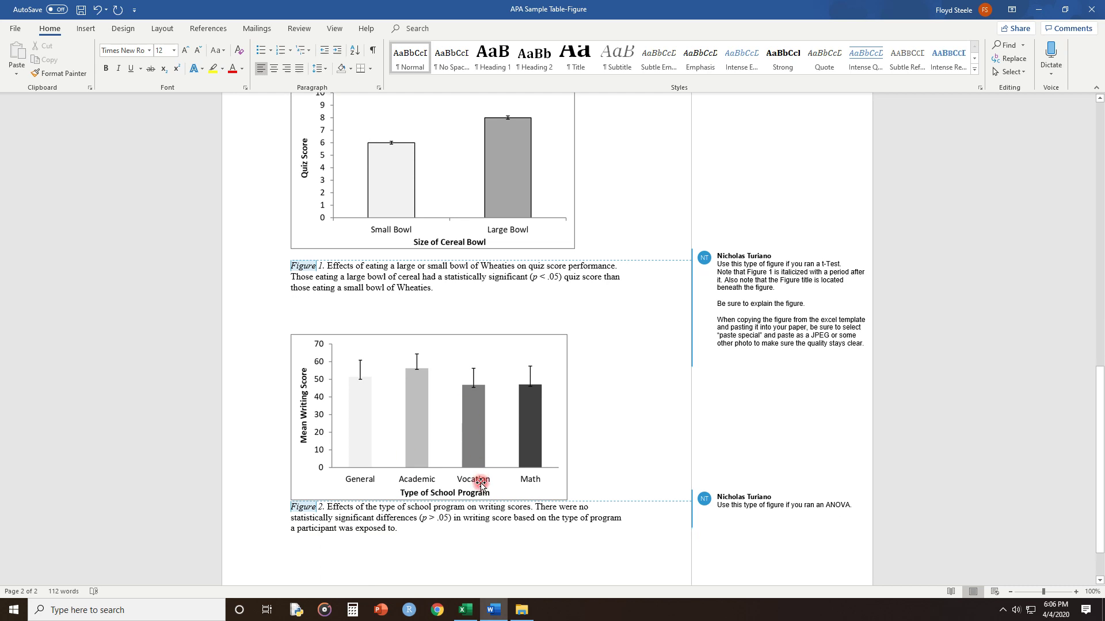
scroll(481, 483, up, 2)
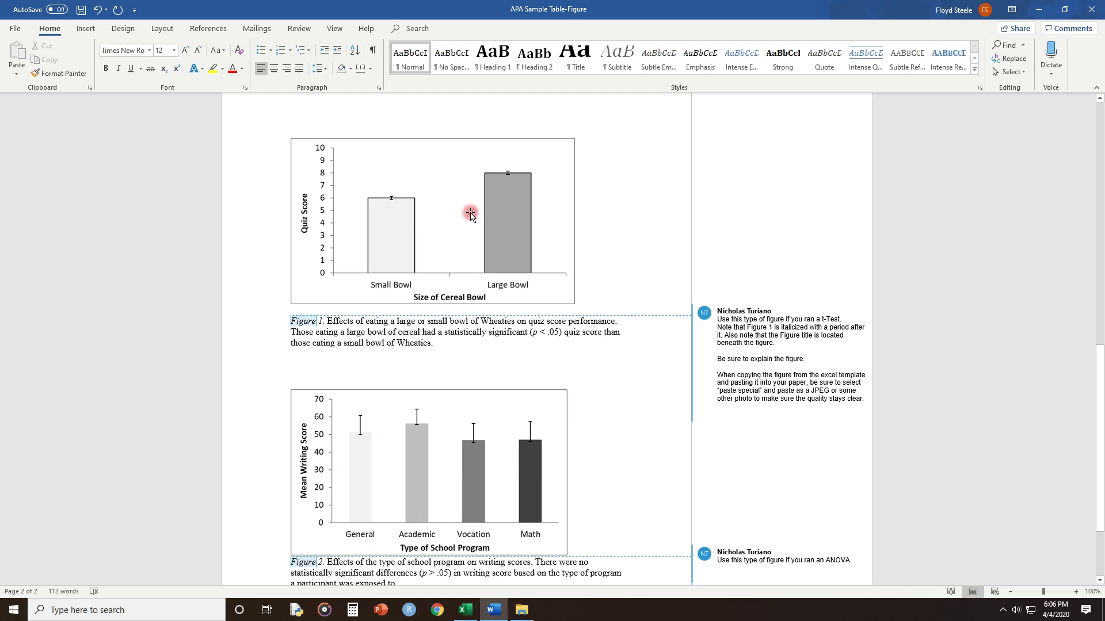
scroll(564, 488, down, 2)
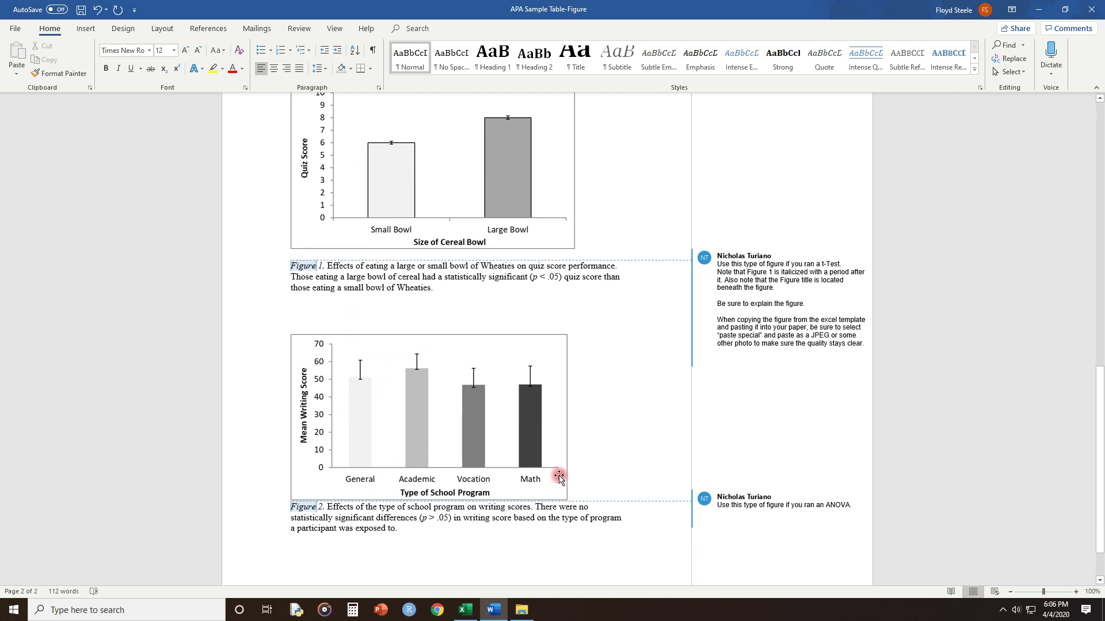
scroll(589, 472, up, 2)
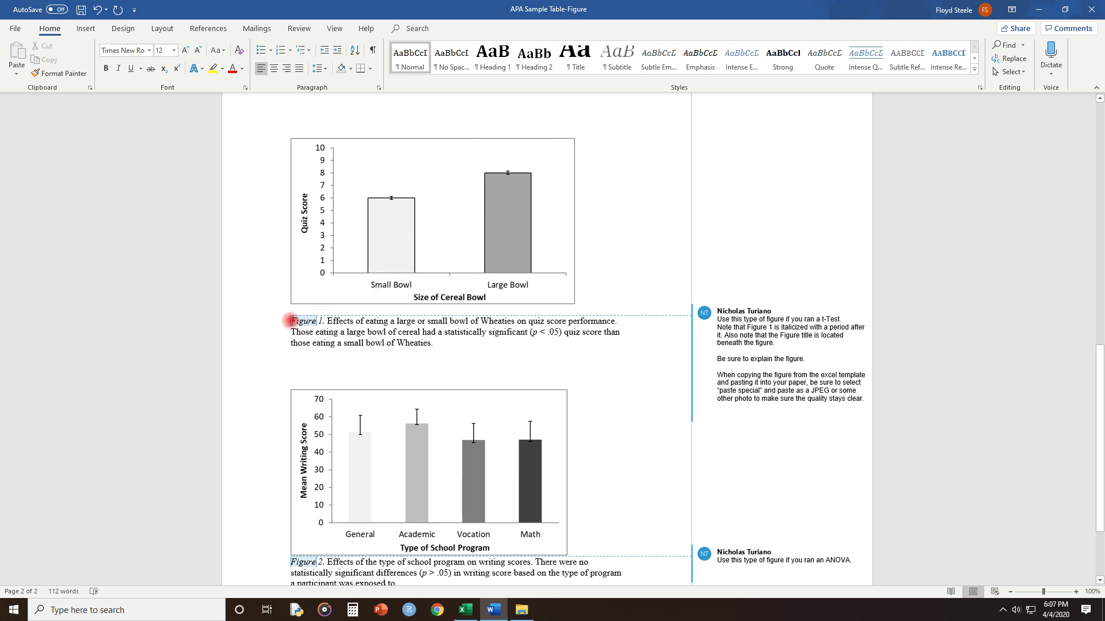
- Highlight the title sentence of the Figure 1 caption, and separately the sentence explaining the effect of bowl size on quiz scores
drag(292, 320, 341, 333)
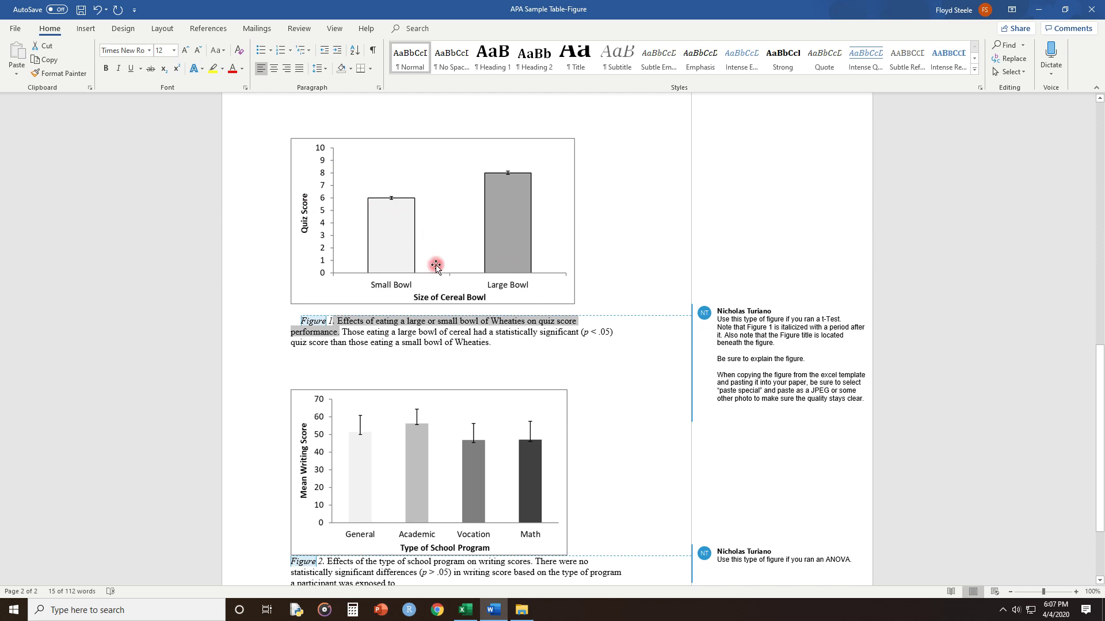
scroll(437, 230, up, 3)
scroll(439, 361, down, 2)
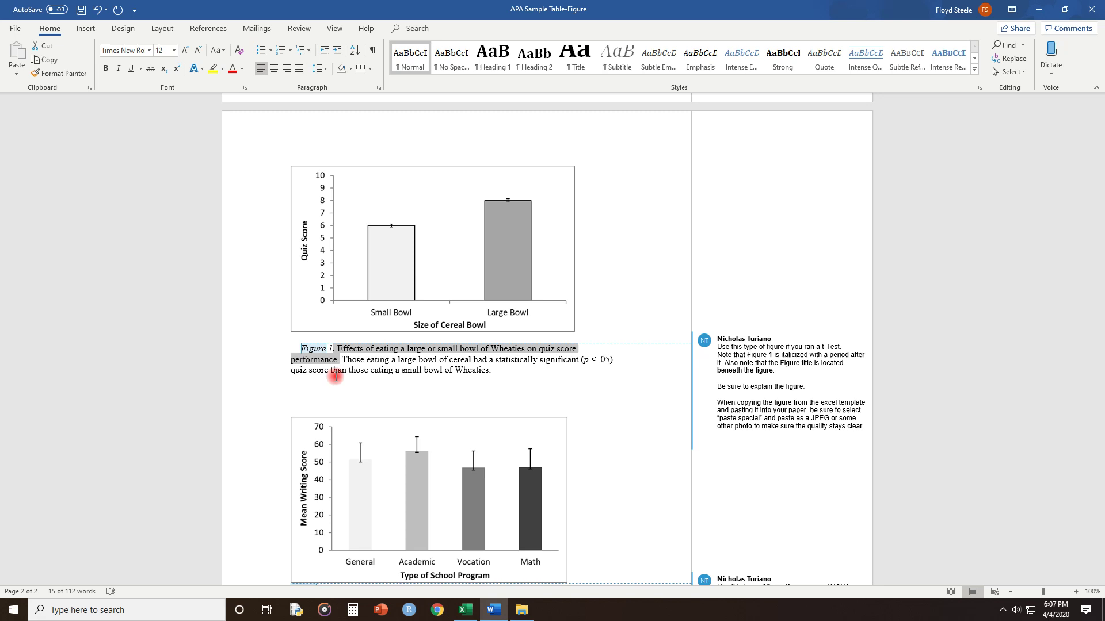
drag(343, 359, 501, 371)
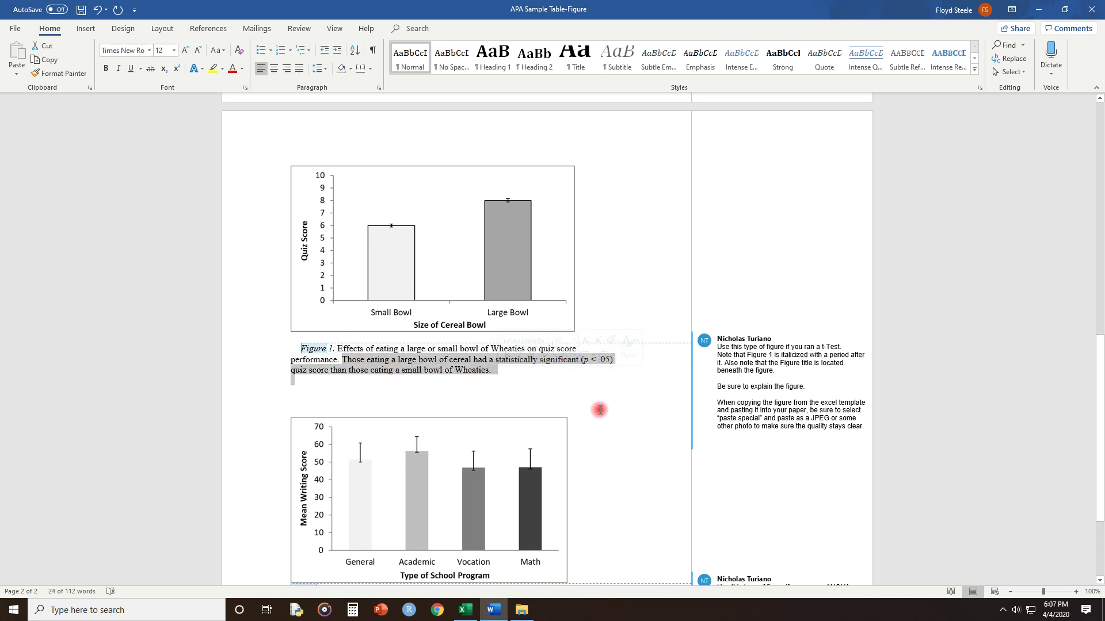
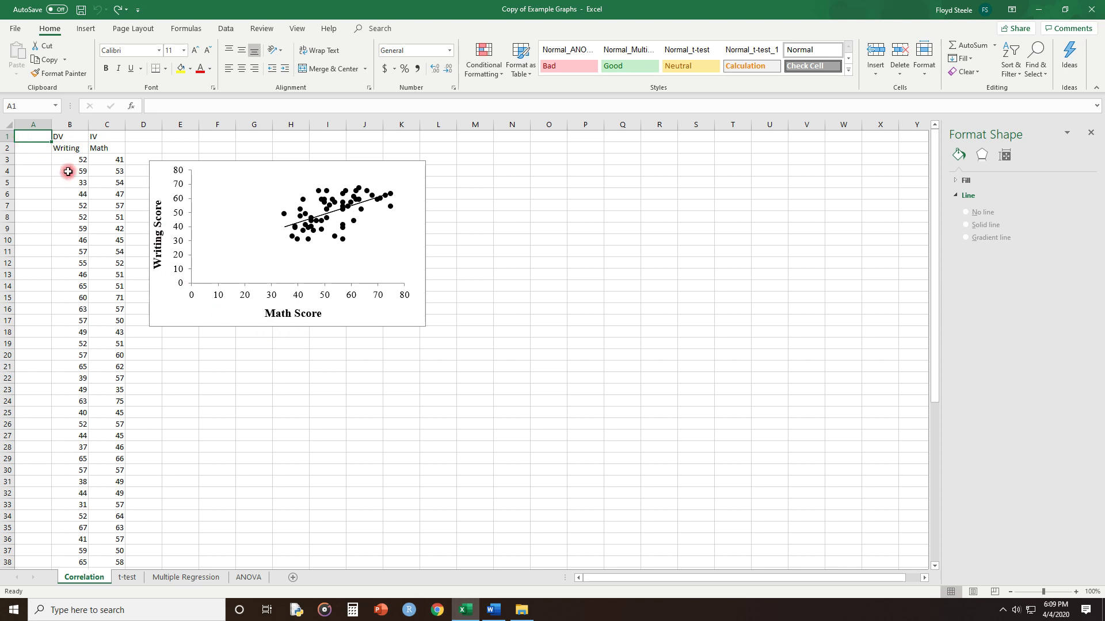
- On the Correlation sheet of the Copy of Example Graphs workbook in Excel, highlight the Writing and Math scores, and the row 4 pair
drag(69, 160, 120, 518)
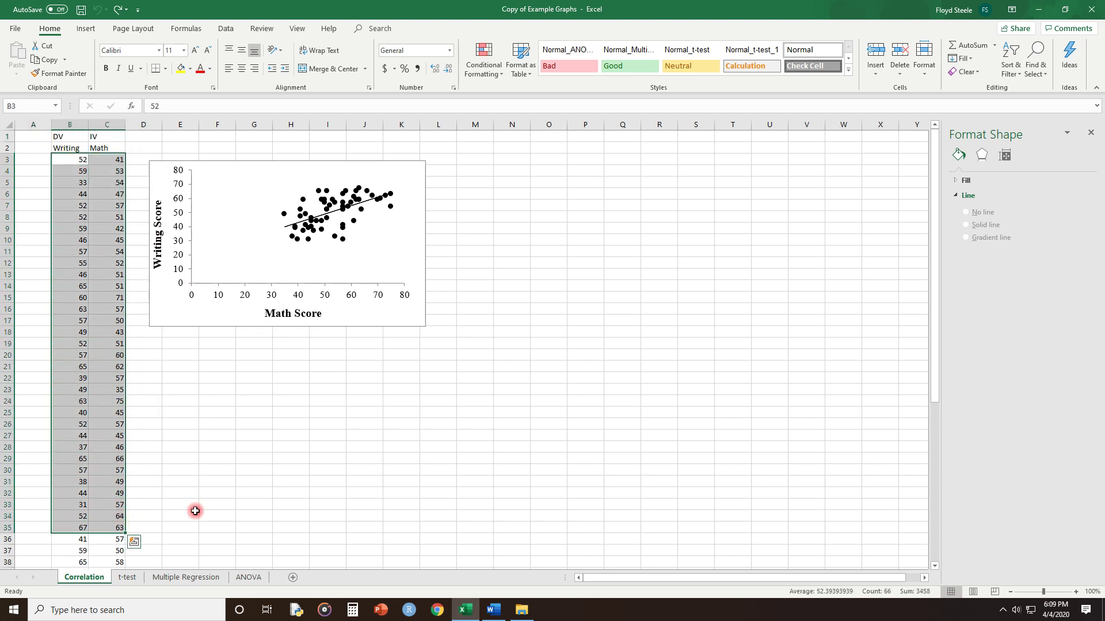
click(305, 470)
click(177, 365)
click(75, 172)
drag(75, 172, 98, 171)
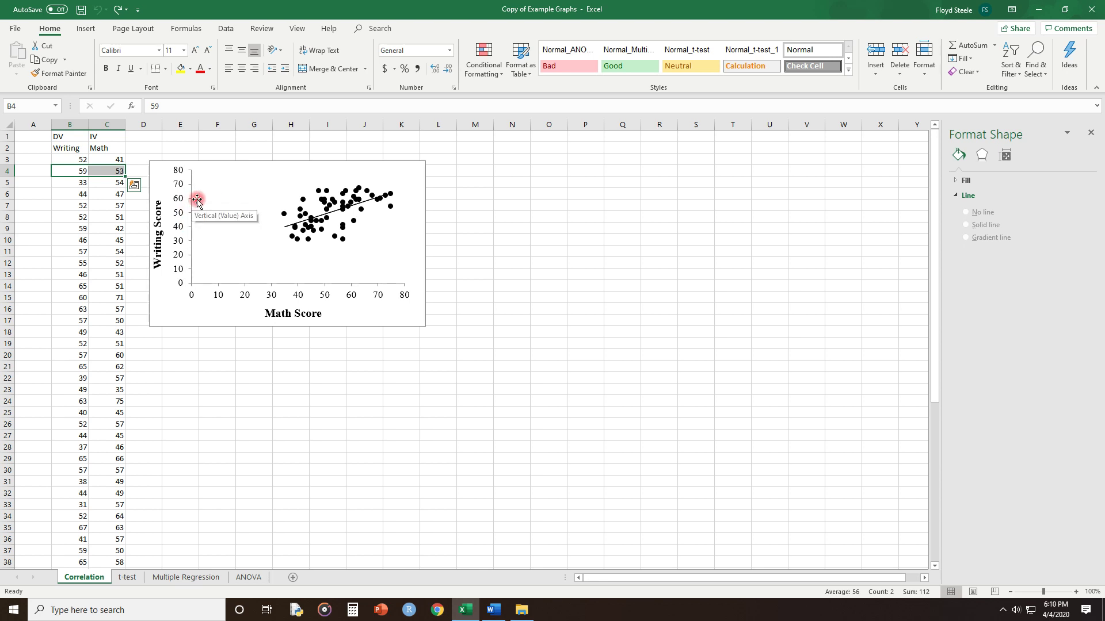
mouse_move(304, 203)
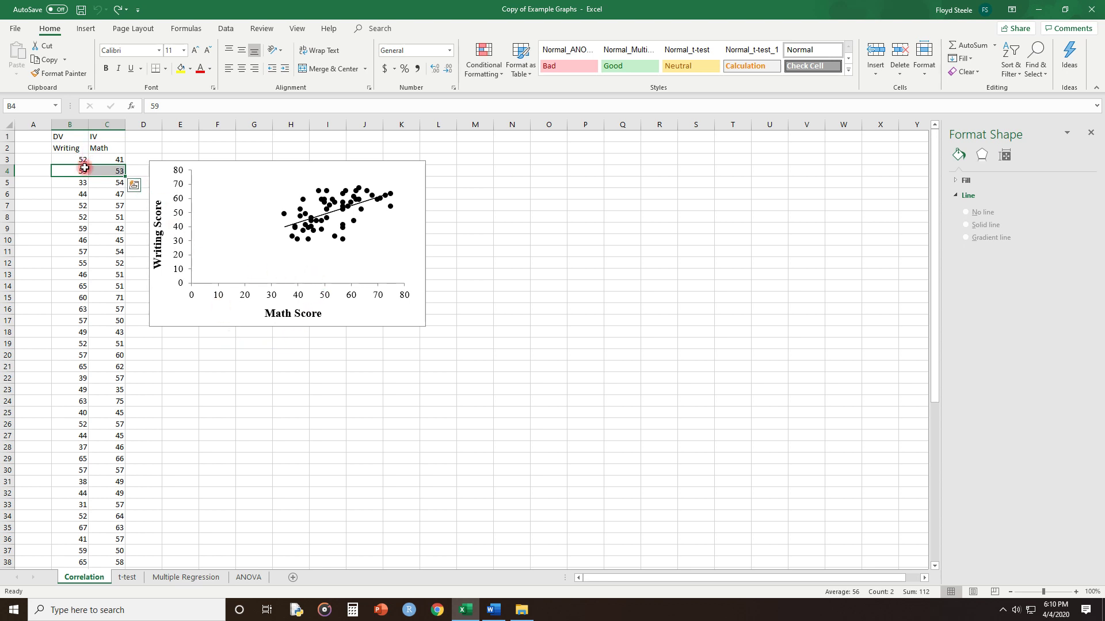
- Highlight the Writing and Math score pairs from B3 through C53, and examine how they plot on the scatterplot
click(66, 172)
click(185, 387)
click(71, 159)
drag(72, 160, 94, 470)
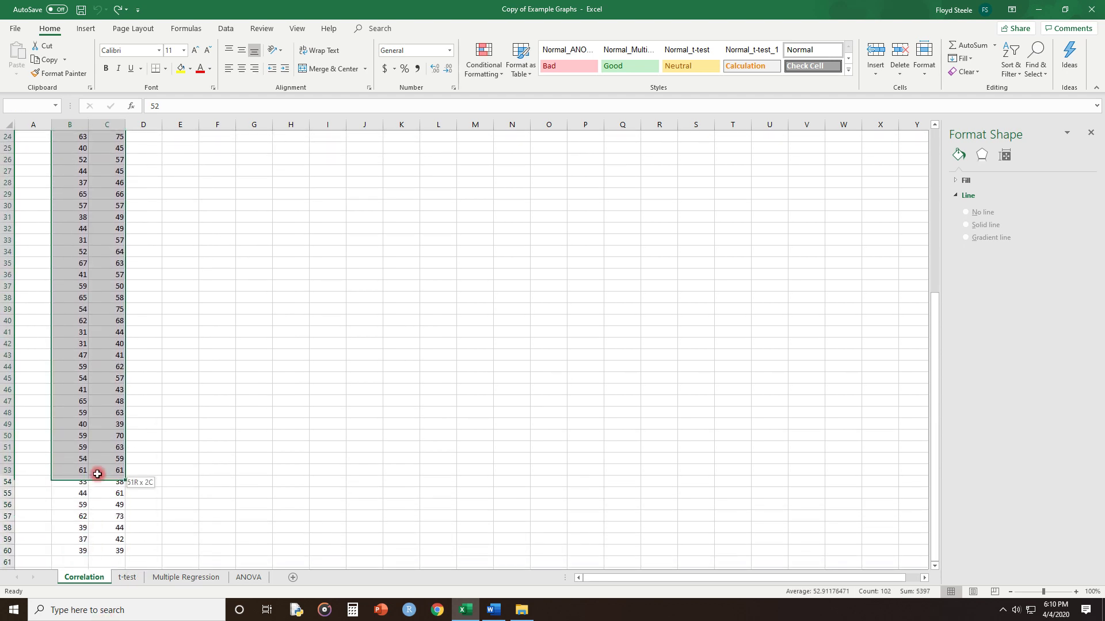
scroll(259, 422, up, 7)
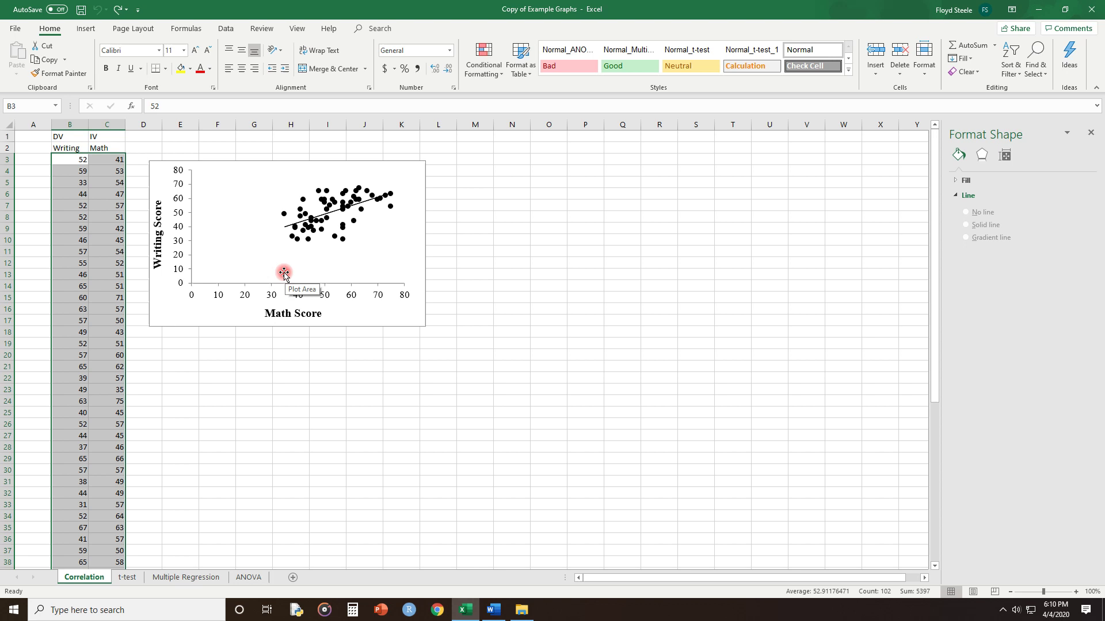
click(309, 229)
click(491, 273)
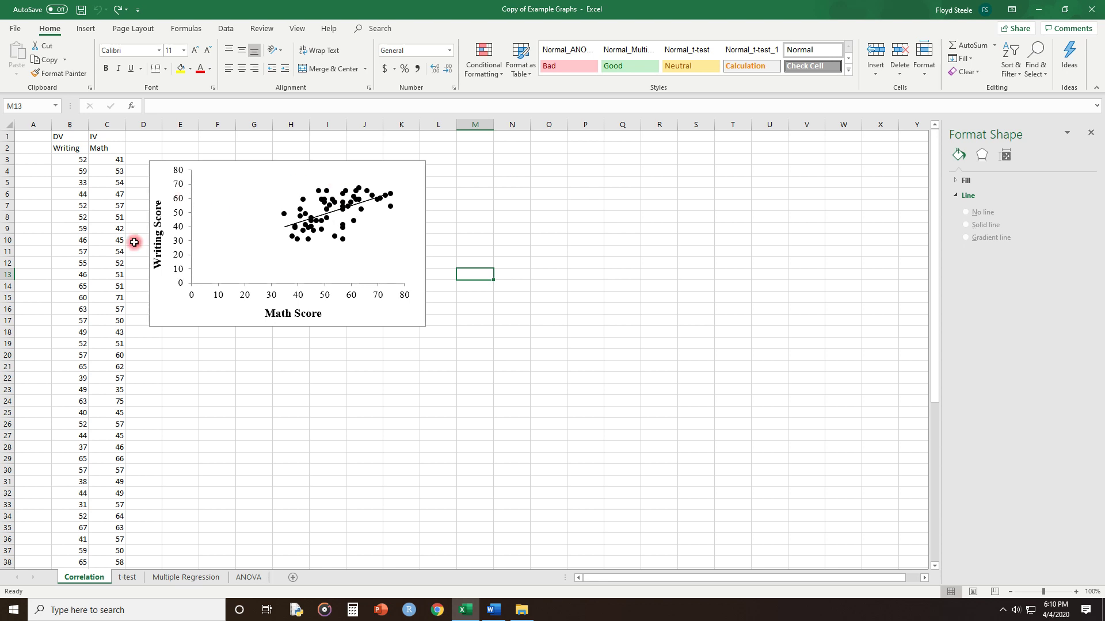
- Highlight the word Score in the scatterplot's Math Score axis title, and select the Writing Score axis title
click(316, 313)
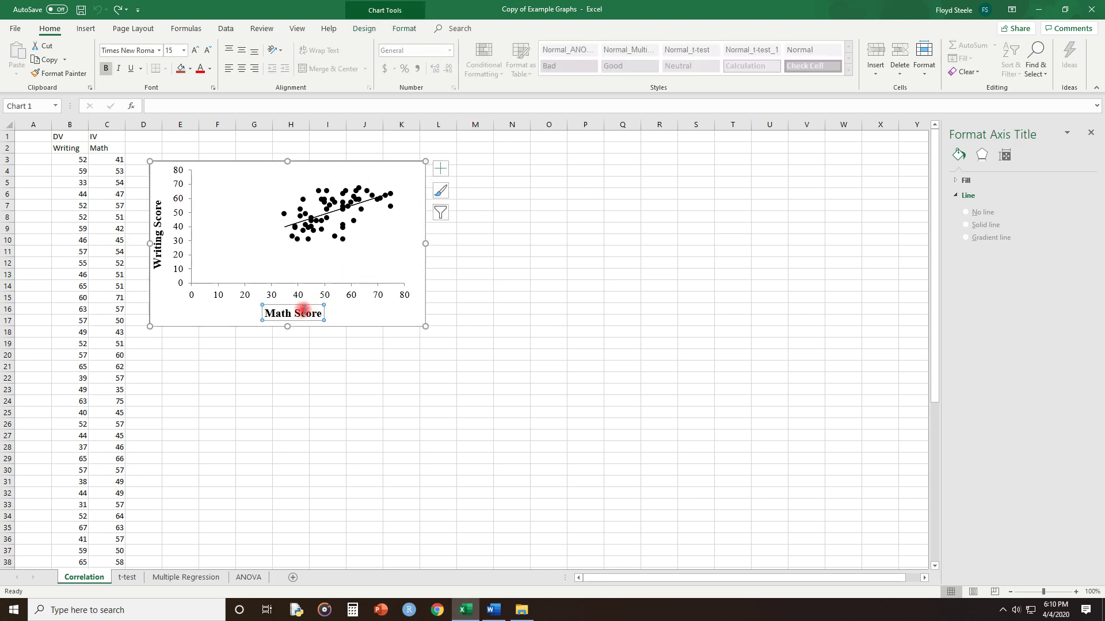
click(318, 314)
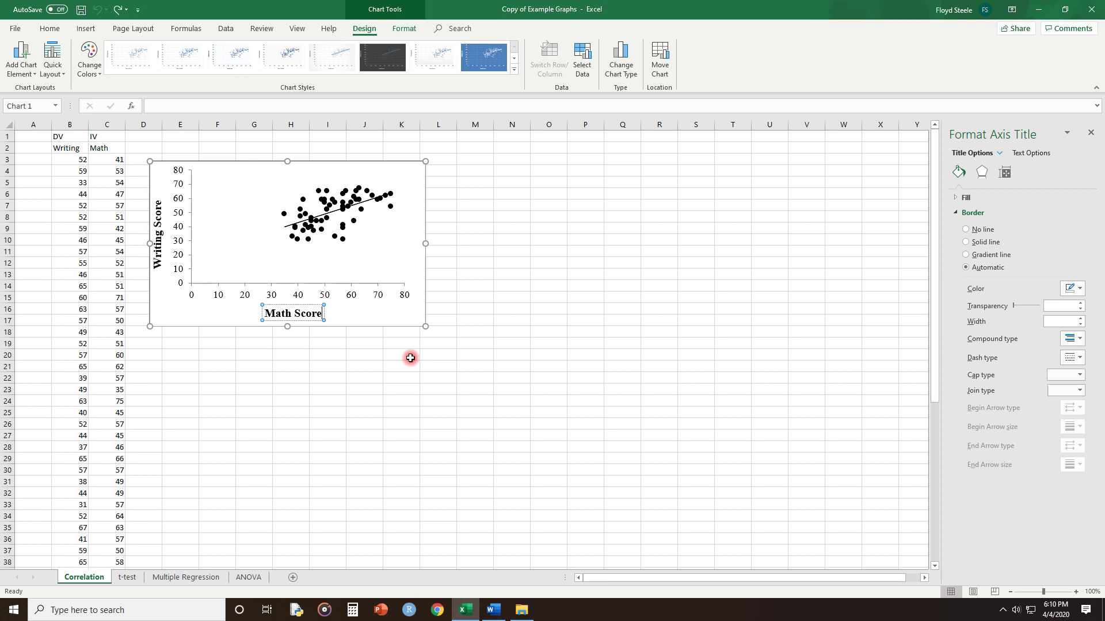
drag(295, 314, 335, 312)
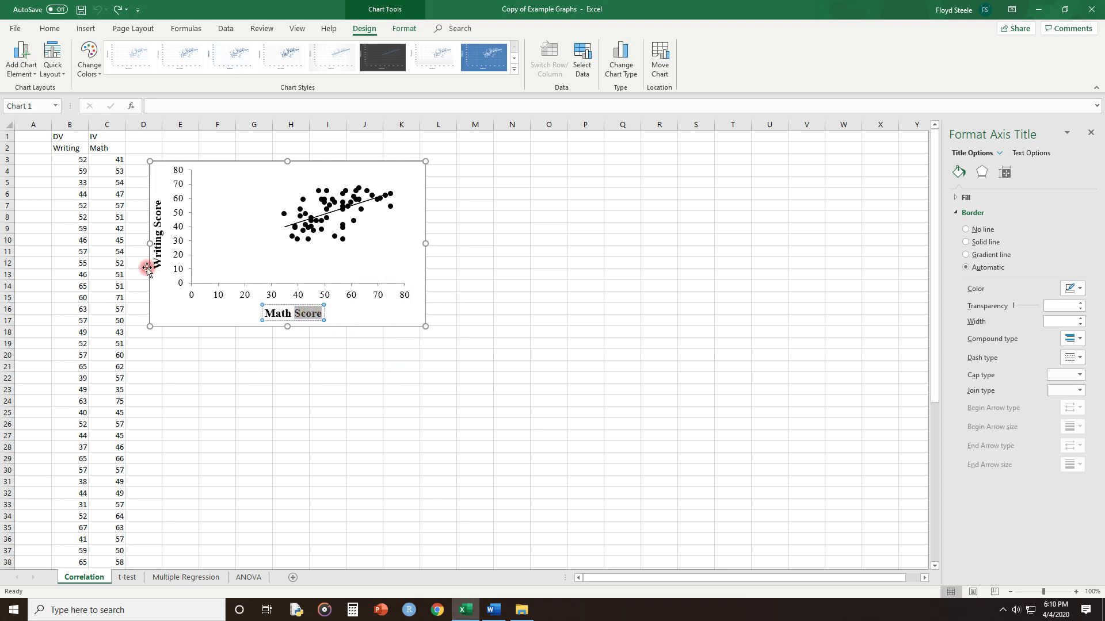
click(157, 231)
click(156, 231)
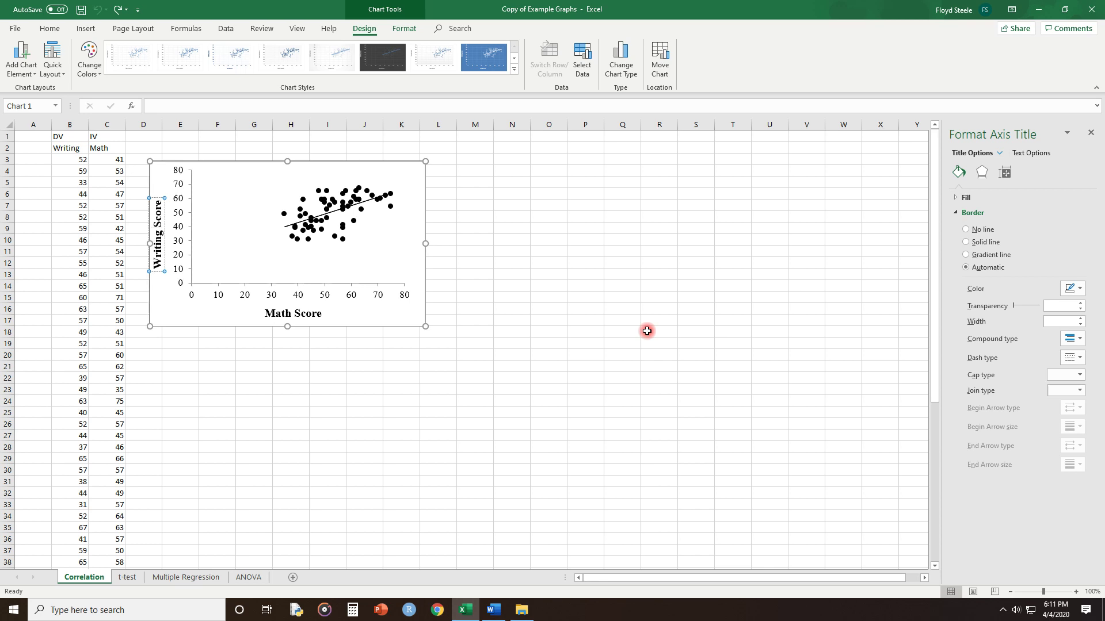
click(389, 344)
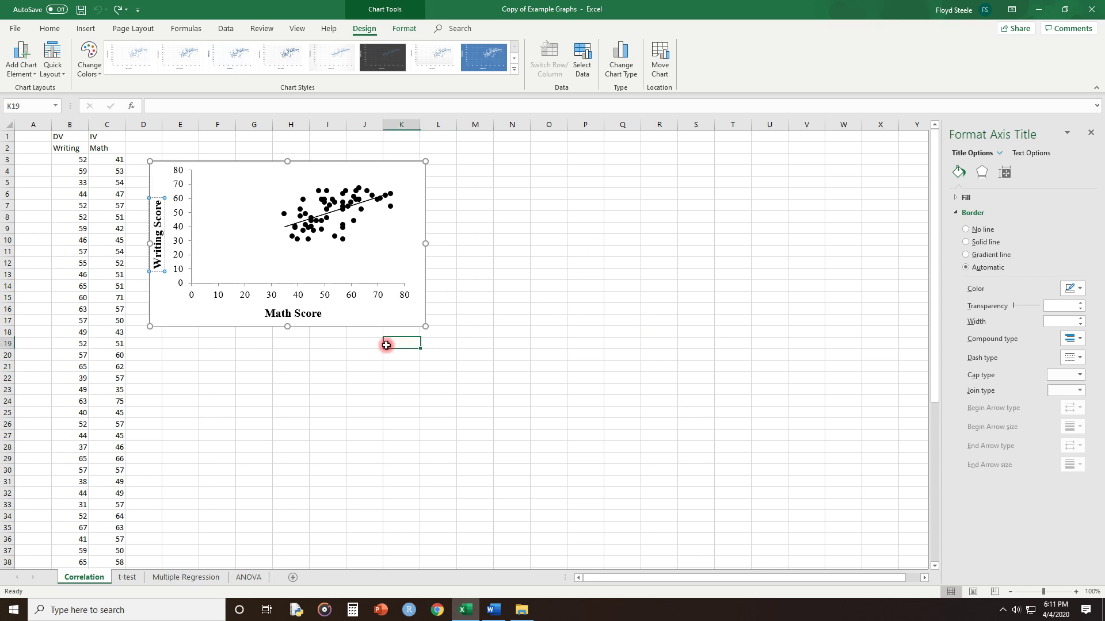
- Select the vertical and horizontal axis titles of the scatterplot in turn to point out the two editable labels
click(156, 239)
click(304, 316)
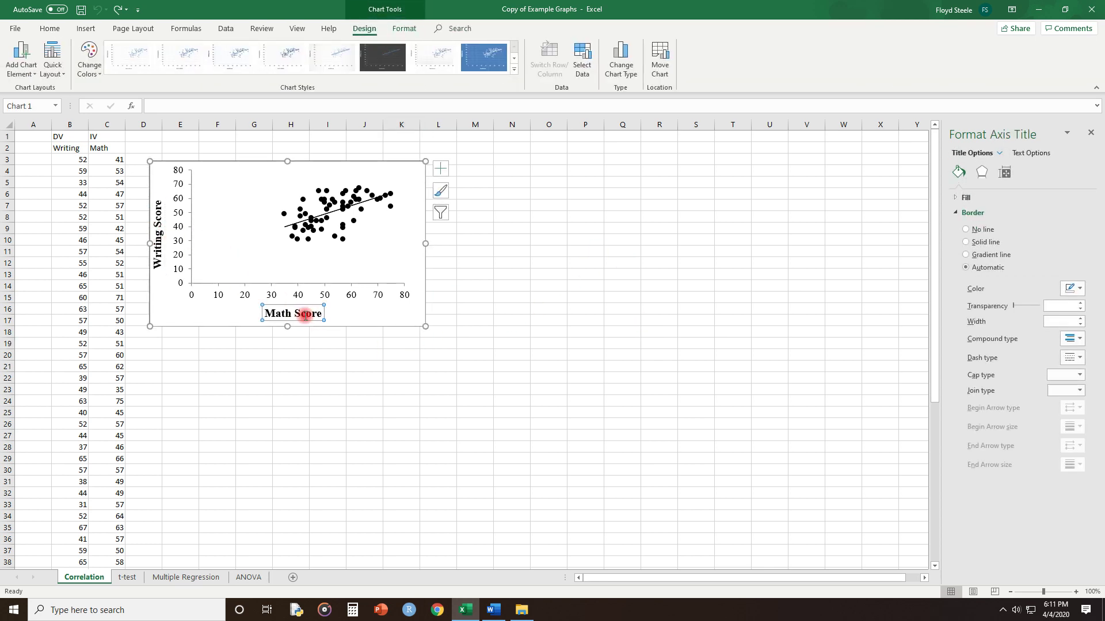
click(160, 225)
click(270, 312)
- Highlight the Writing and Math scores from B3 through C36 as the data behind the scatterplot, and clear the selection
click(218, 389)
drag(70, 159, 111, 539)
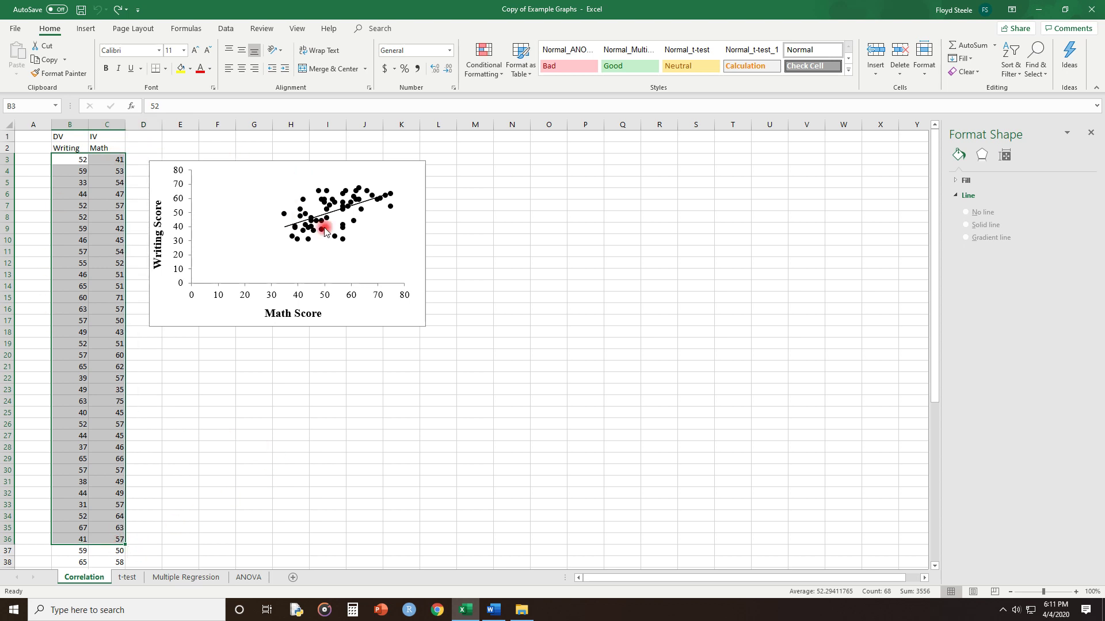
click(254, 389)
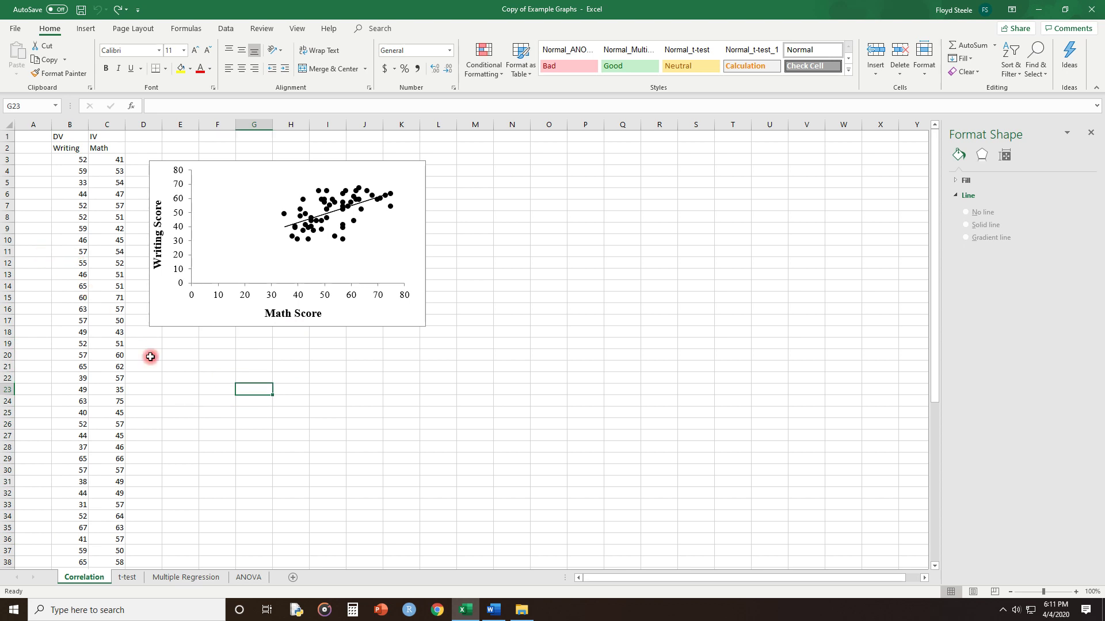
click(174, 382)
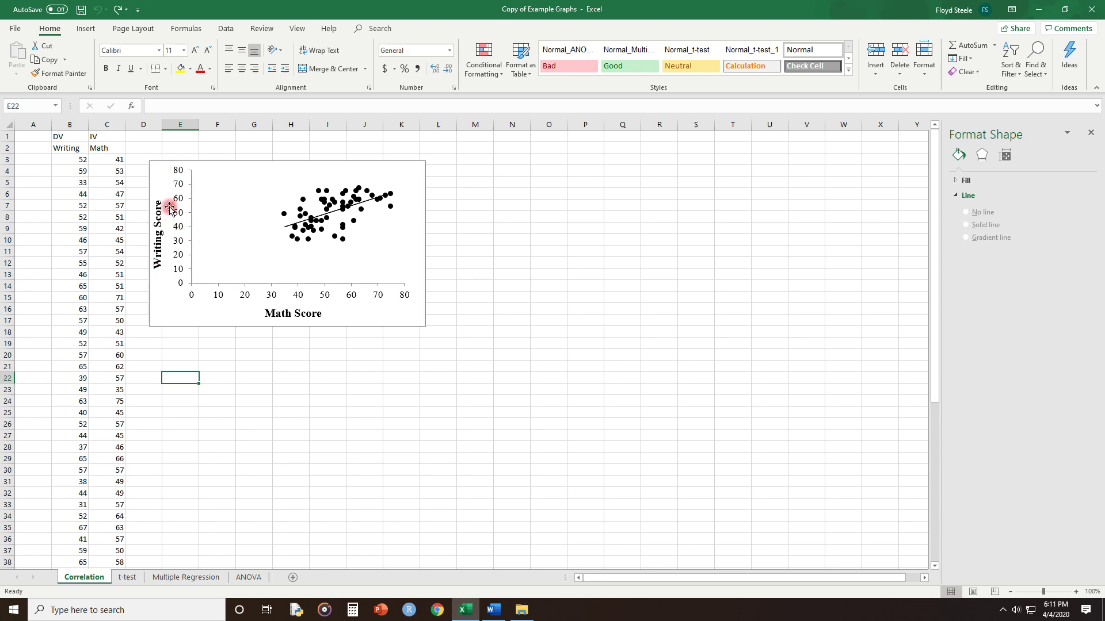
- Delete the Writing scores in cells B8 through B13 one by one
click(74, 218)
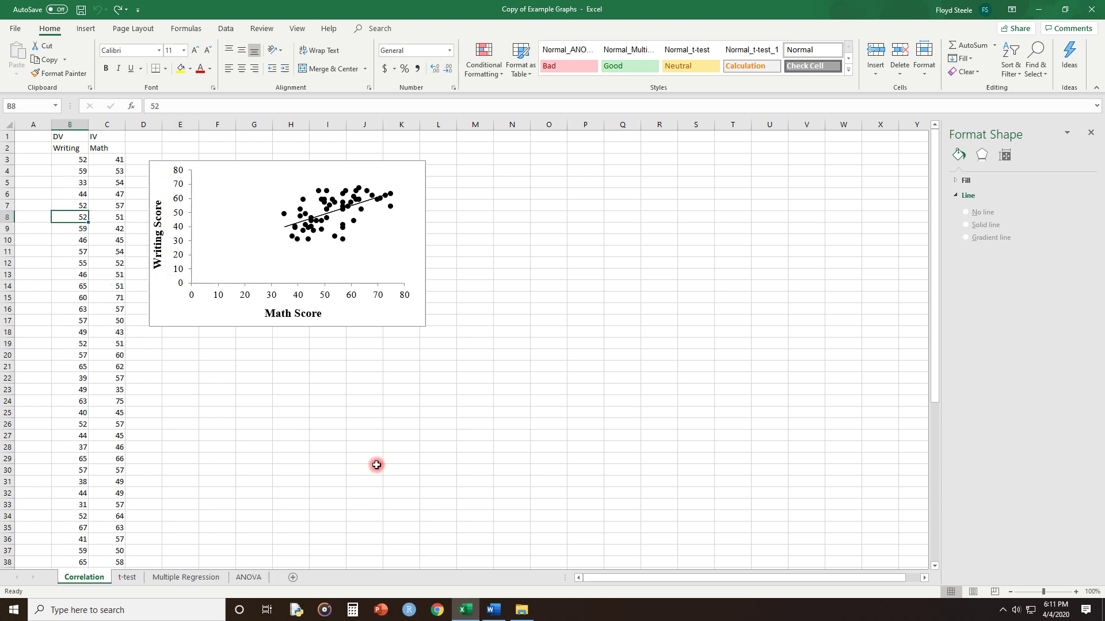
key(Down)
key(Delete)
key(Down)
key(Delete)
key(Down)
key(Delete)
key(Down)
key(Delete)
key(Down)
key(Delete)
- Delete the Math scores in cells C14 through C19 and C21 through C28
key(Right)
key(Down)
key(Down)
key(Delete)
key(Down)
key(Delete)
key(Down)
key(Delete)
key(Down)
key(Delete)
key(Down)
key(Delete)
key(Down)
key(Down)
key(Delete)
key(Down)
key(Delete)
key(Down)
key(Delete)
key(Down)
key(Delete)
key(Down)
key(Delete)
key(Down)
key(Delete)
key(Down)
key(Delete)
key(Down)
key(Delete)
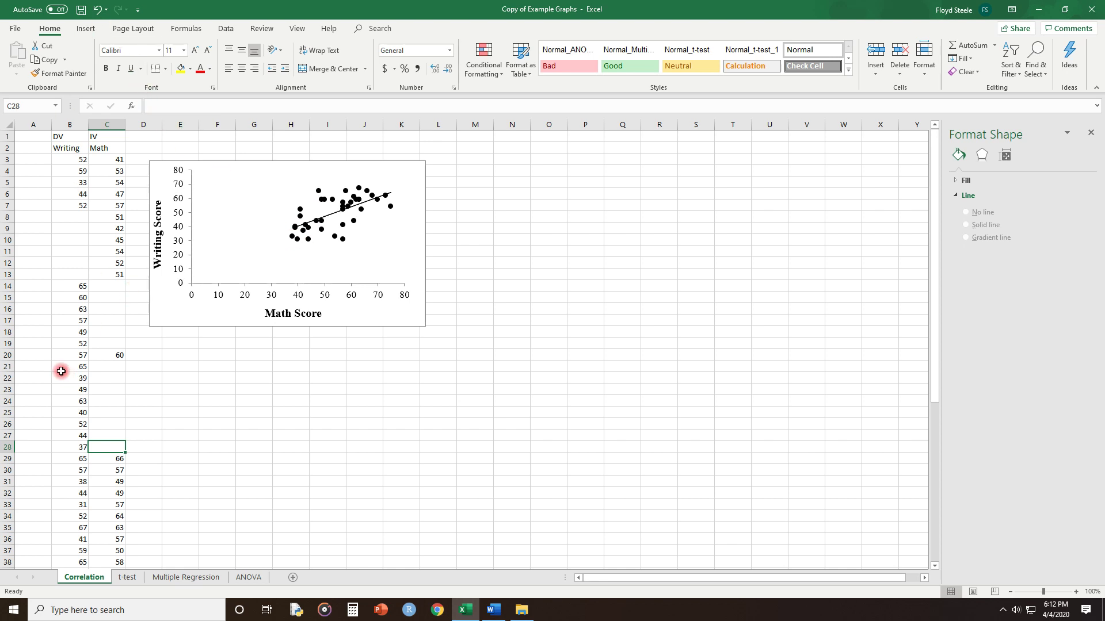
- Undo all the score deletions in the Writing and Math columns
click(99, 12)
click(100, 13)
click(100, 12)
click(99, 12)
click(100, 13)
click(99, 13)
click(99, 13)
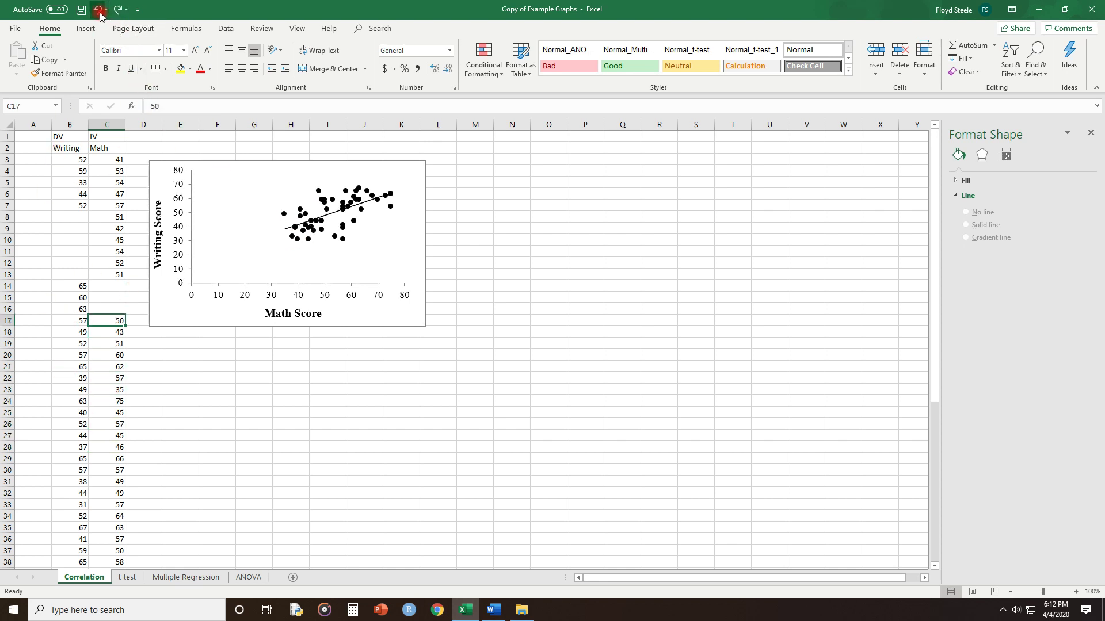
click(100, 13)
click(100, 12)
click(100, 13)
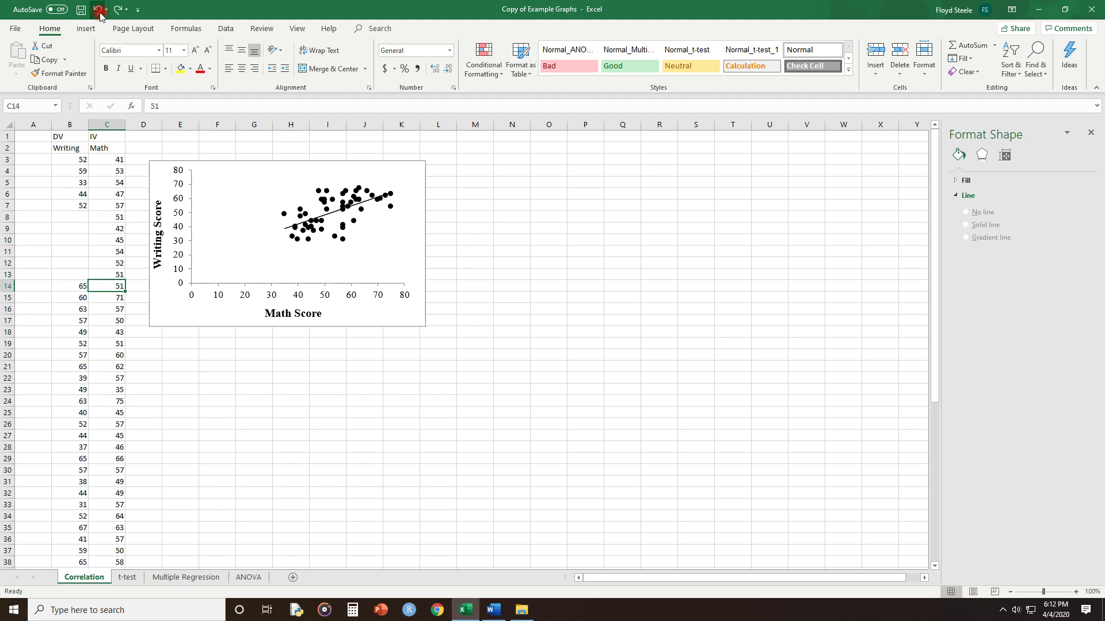
click(99, 13)
click(100, 12)
click(99, 12)
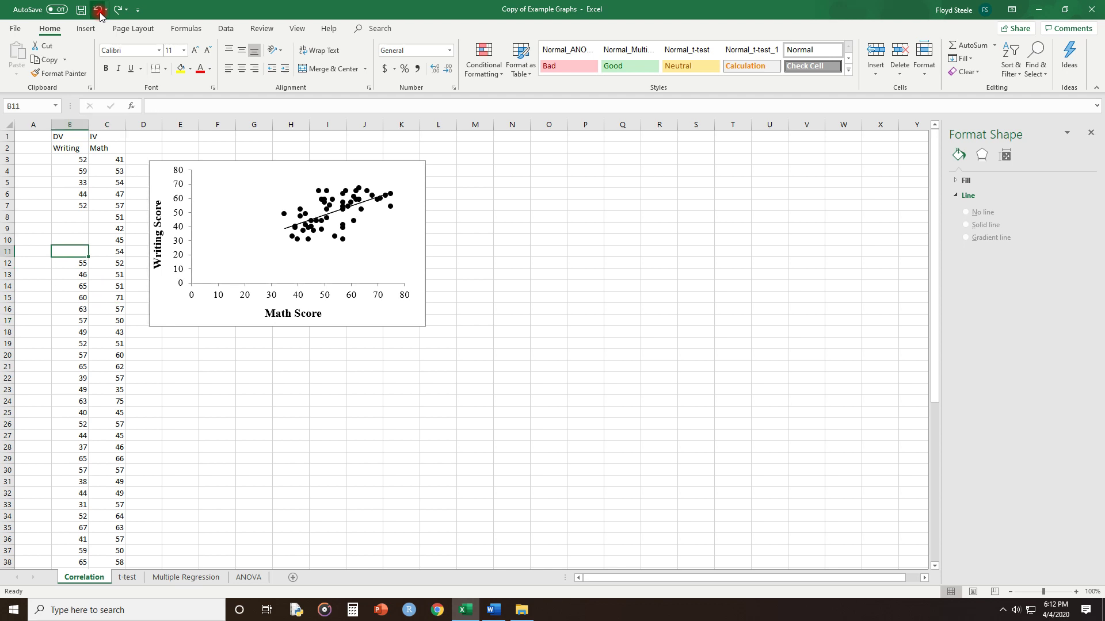
click(99, 12)
click(99, 13)
click(100, 13)
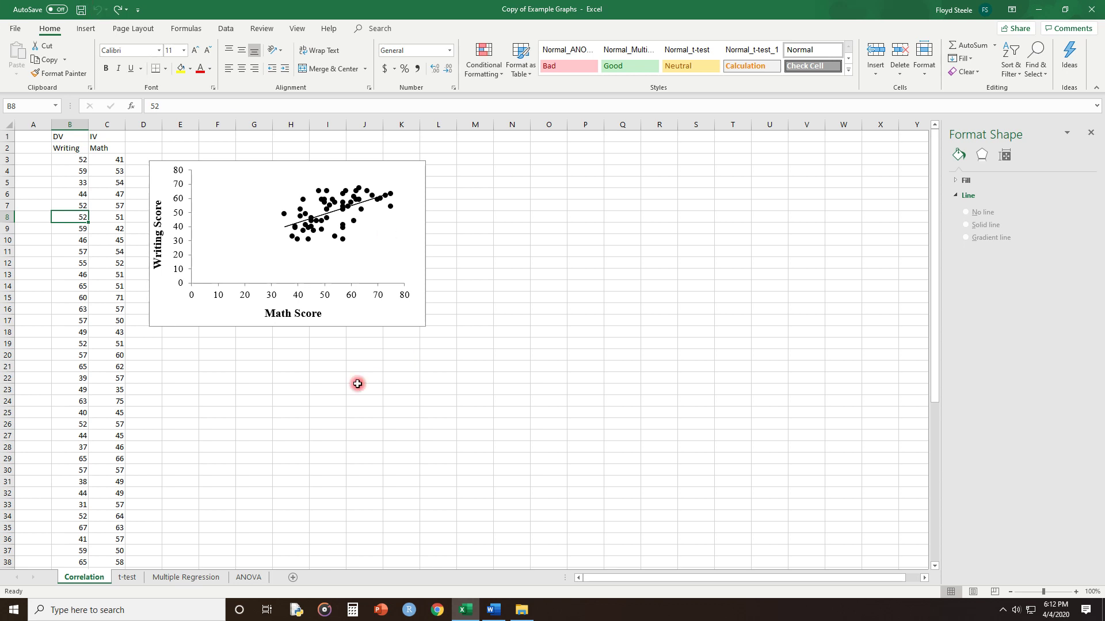
- Open the t-test sheet and inspect the bar chart's editable axis titles, Size of Cereal bowl and Quiz Score
click(225, 405)
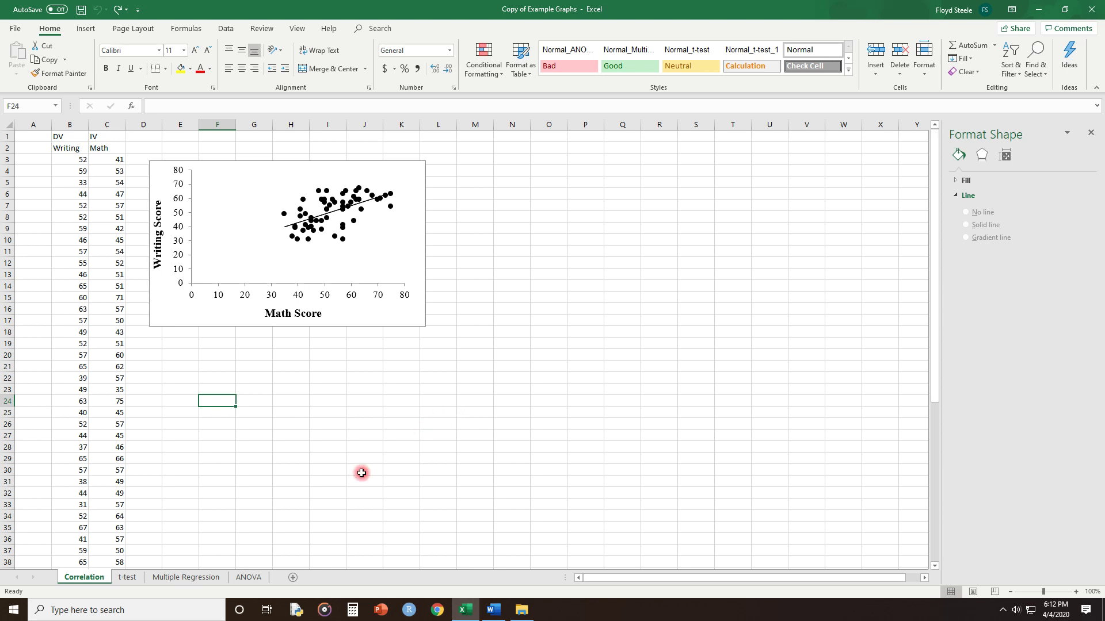
click(137, 580)
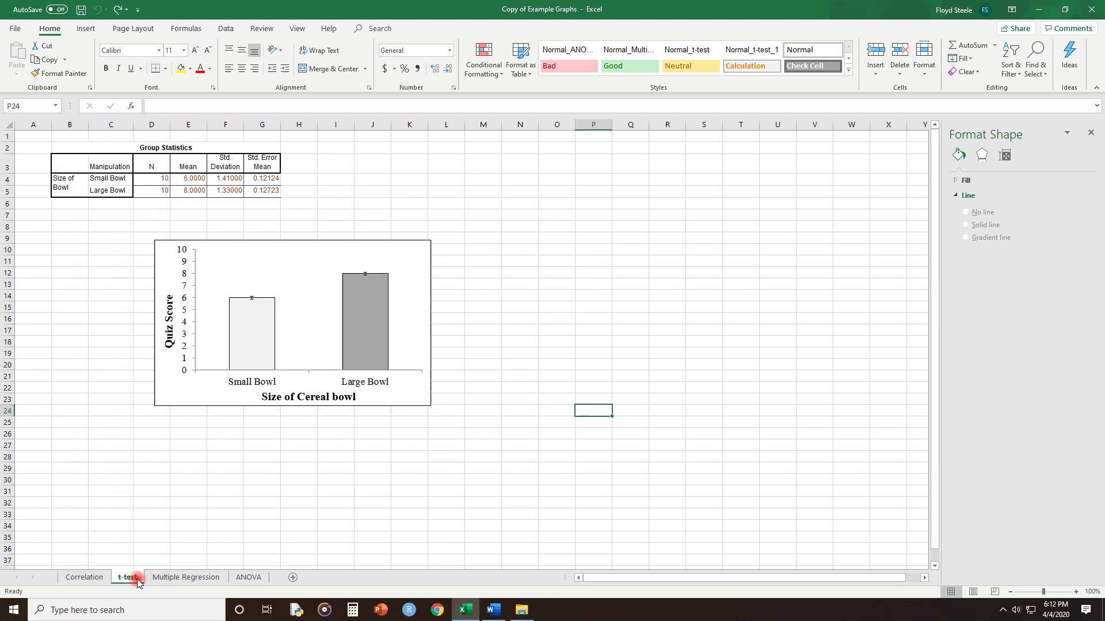
click(321, 397)
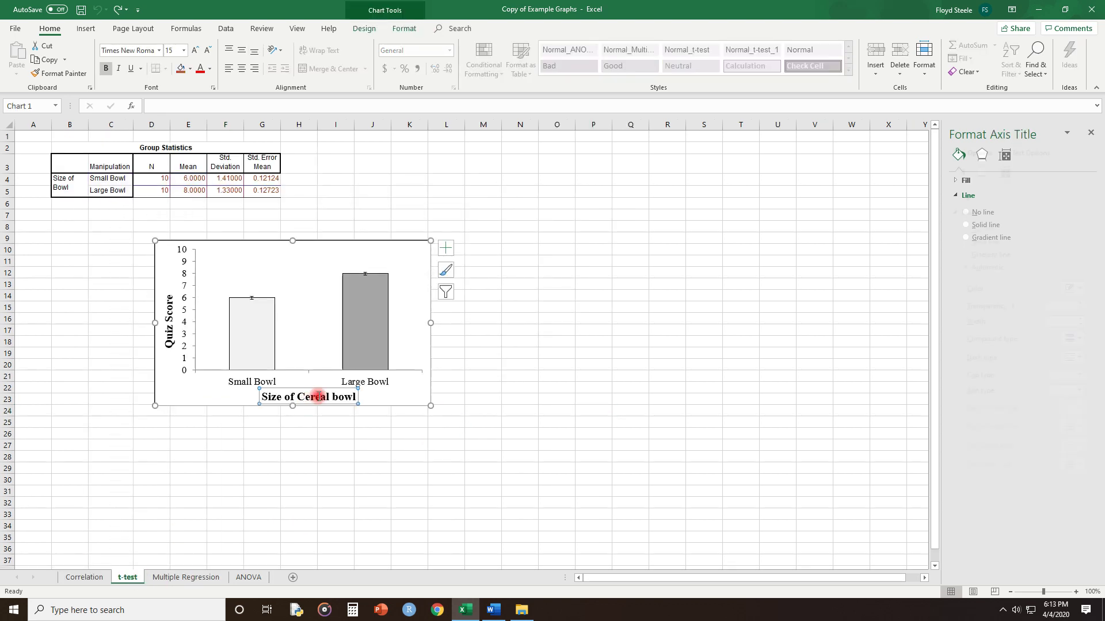
click(342, 397)
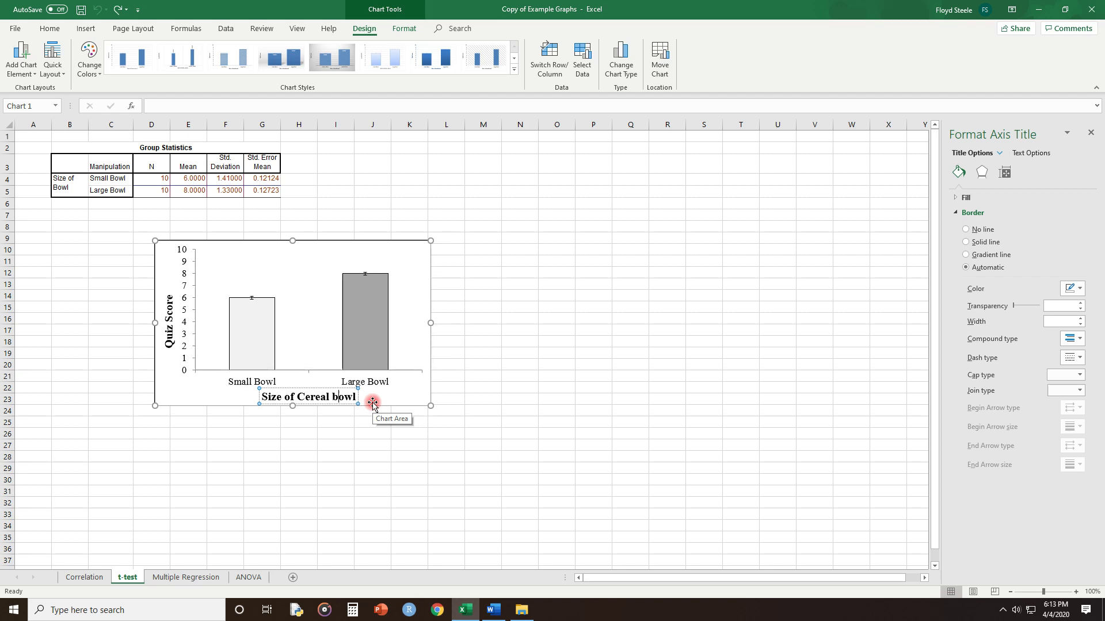
double_click(170, 311)
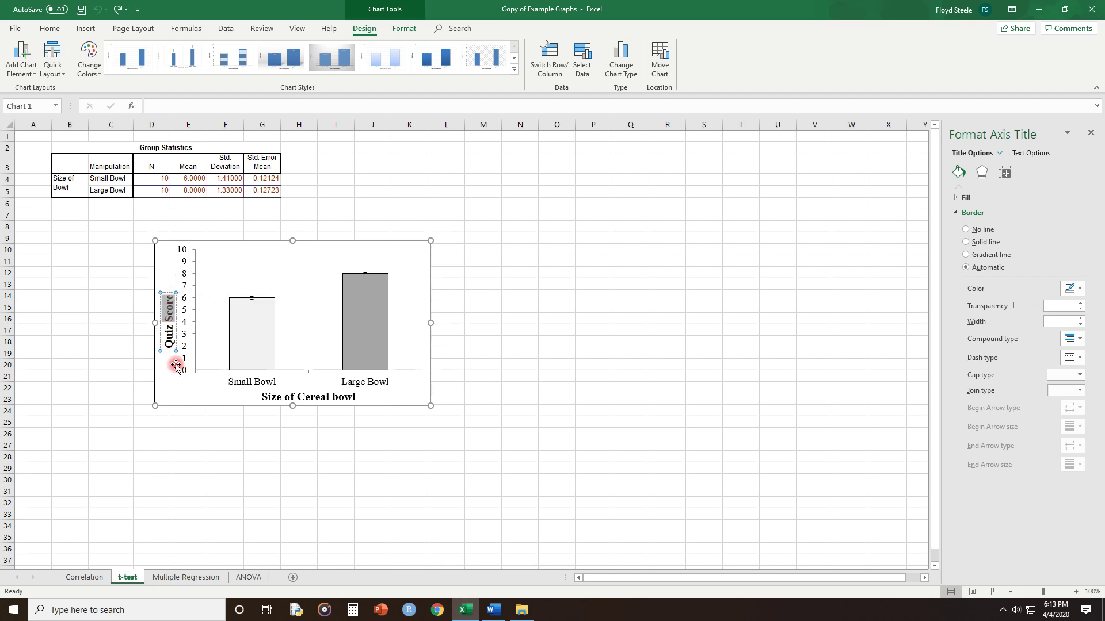
click(332, 395)
double_click(333, 396)
double_click(168, 315)
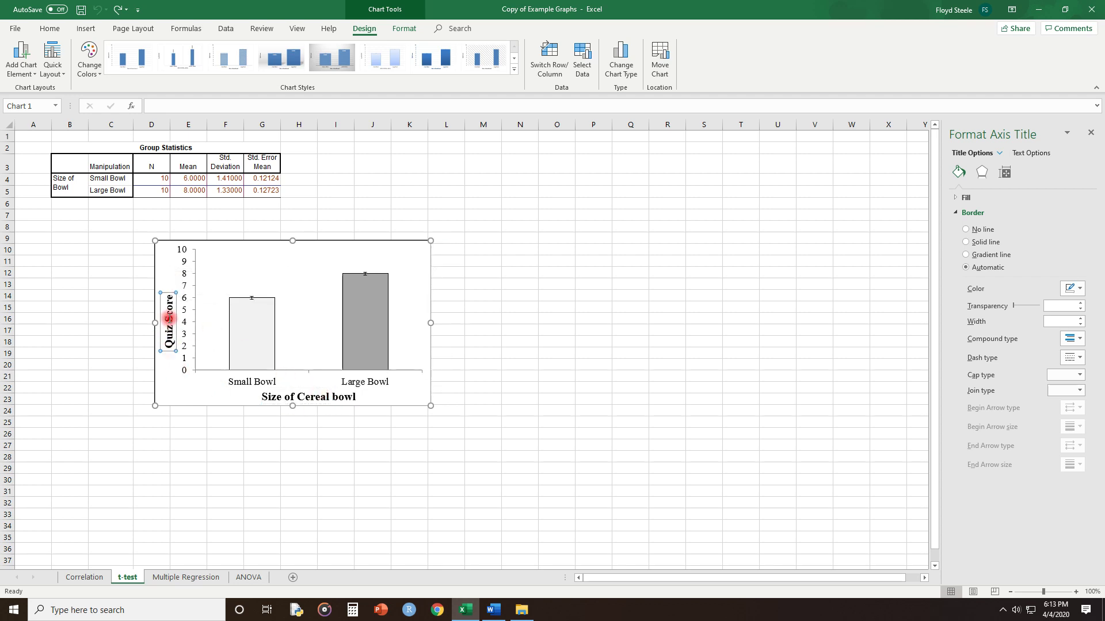
click(603, 348)
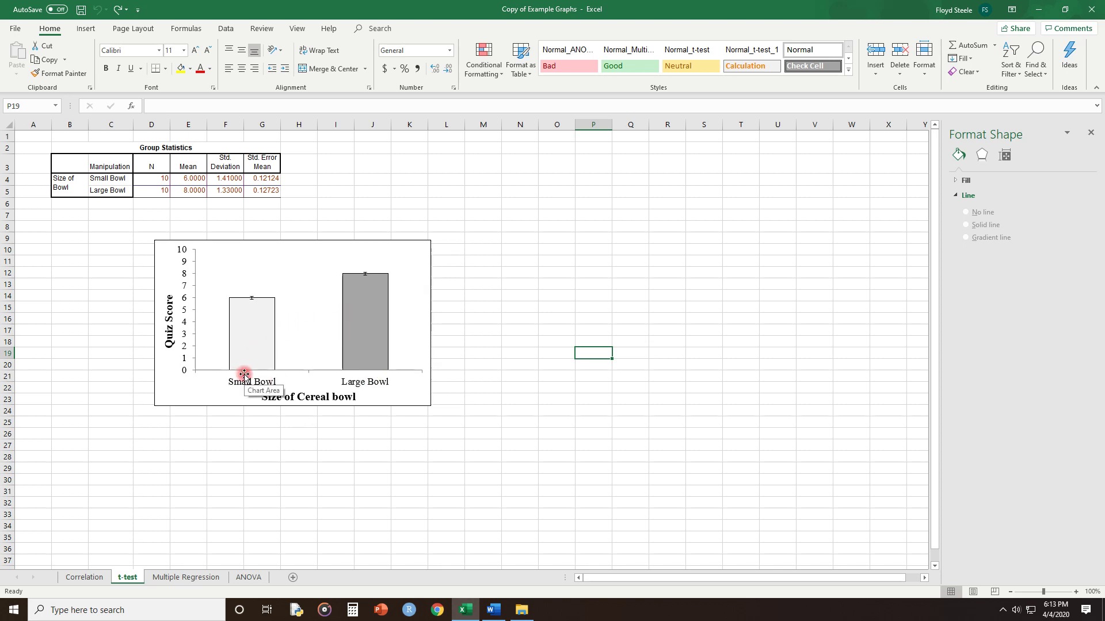
- Replace the Small Bowl label in cell C4 with asdlkfjddsf
click(109, 179)
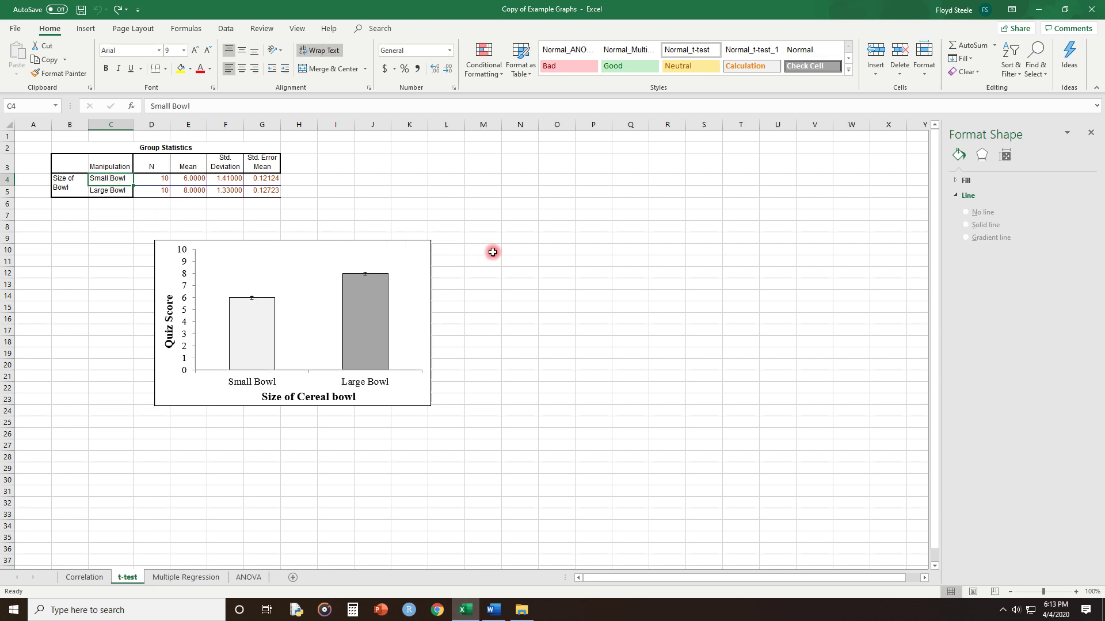
text(asdlkfjddsf)
key(Return)
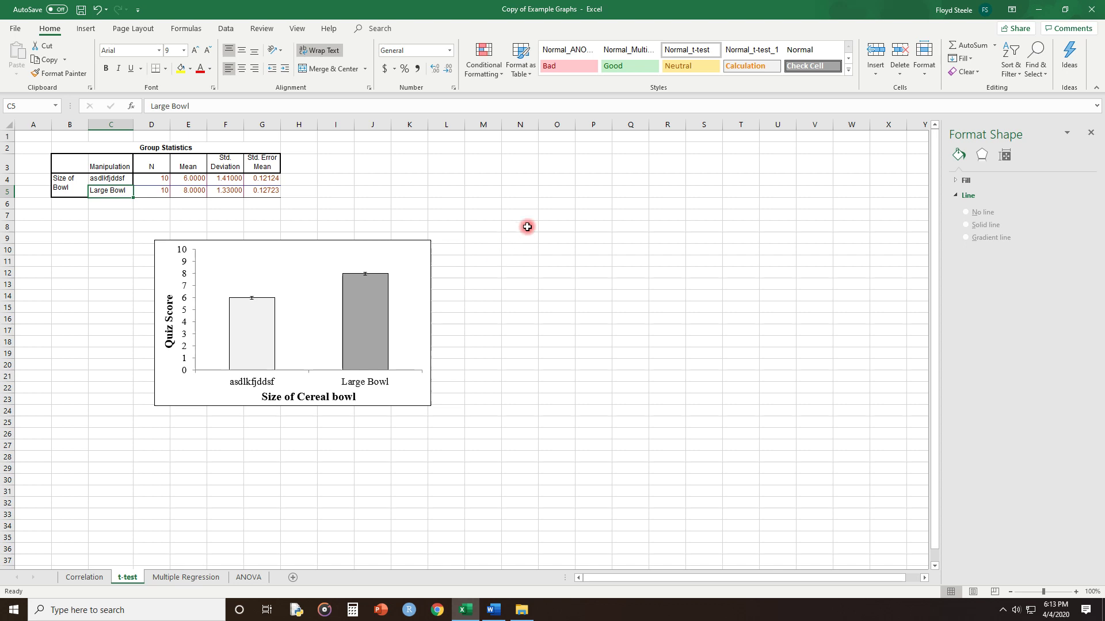
- Select the group labels in cells C4 and C5 alternately to point out the source of the chart's category names
click(111, 178)
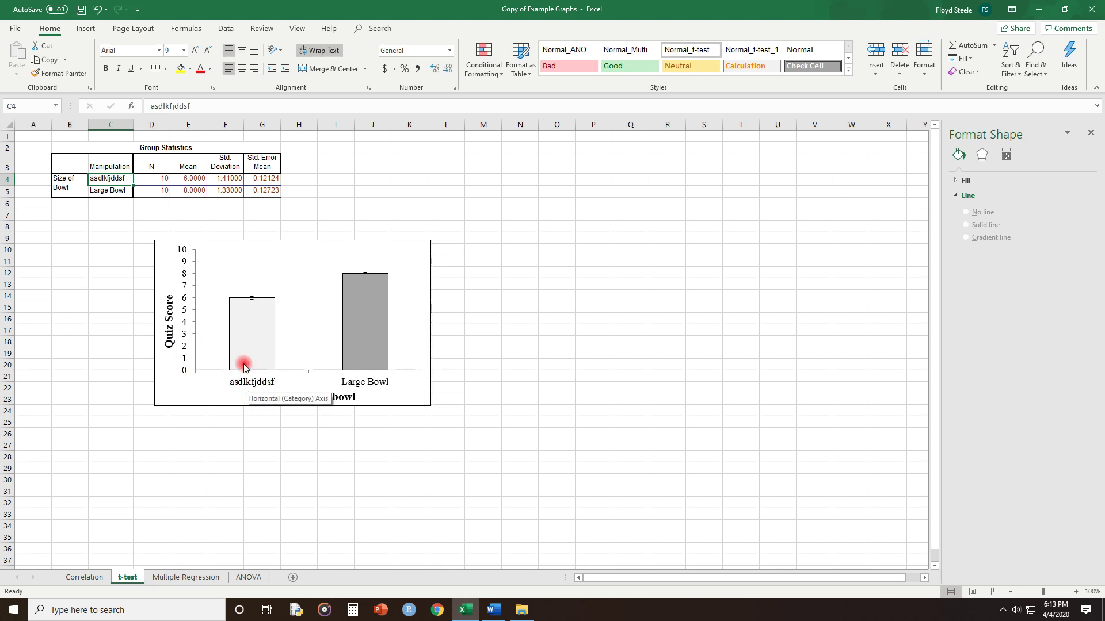
click(113, 192)
click(110, 181)
click(112, 191)
click(110, 181)
click(111, 188)
click(109, 179)
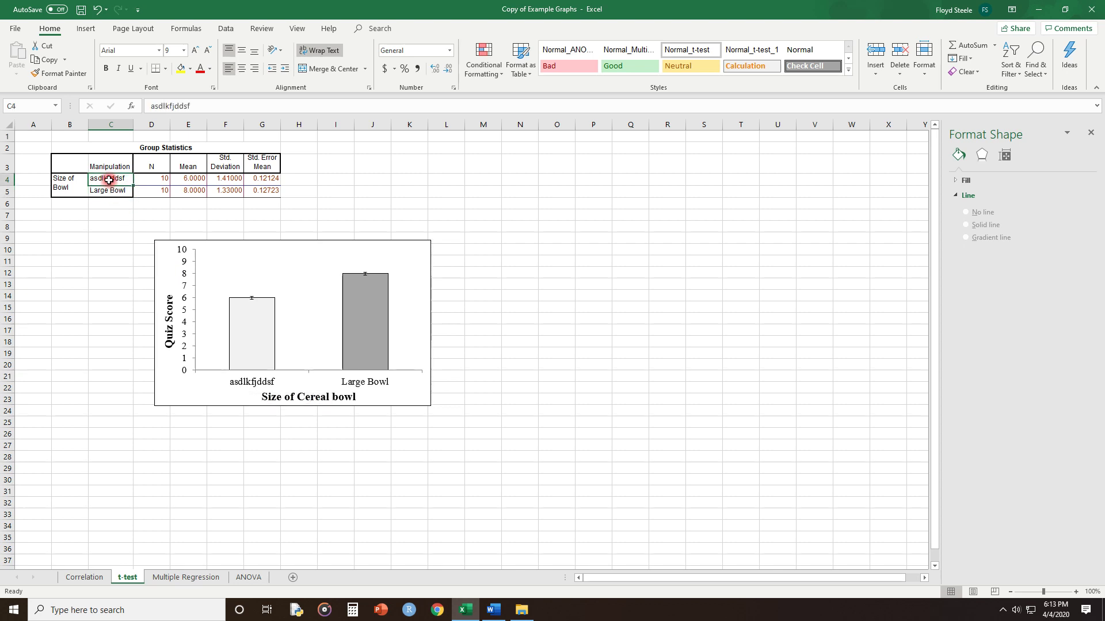
- Select the horizontal and vertical axis titles in the chart to contrast them with the labels taken from cells
click(298, 398)
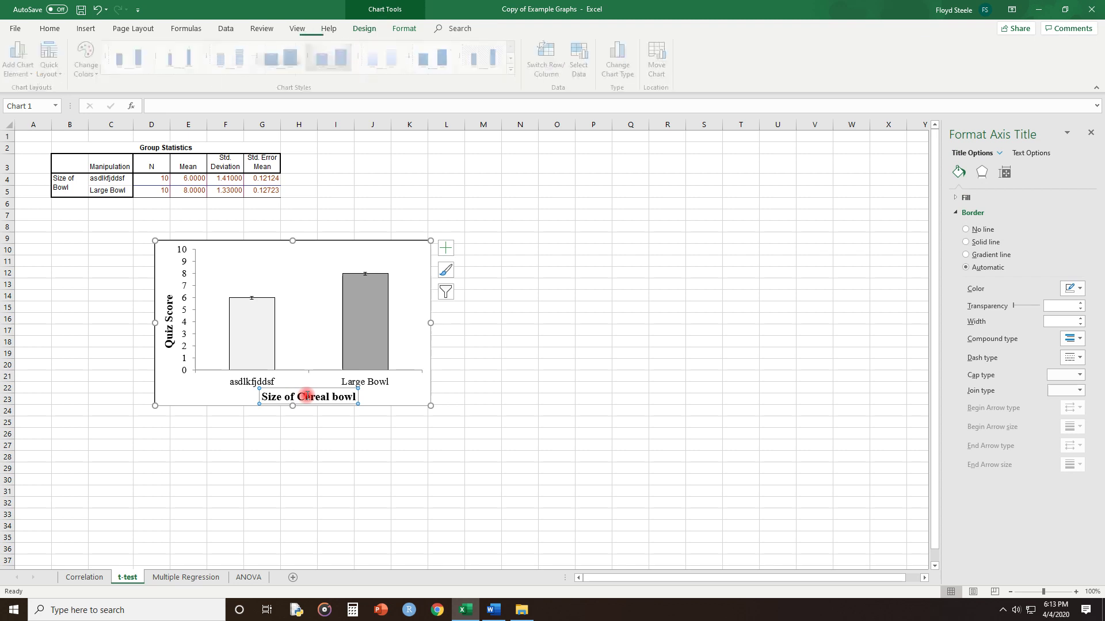
click(306, 398)
click(167, 314)
double_click(168, 313)
click(269, 396)
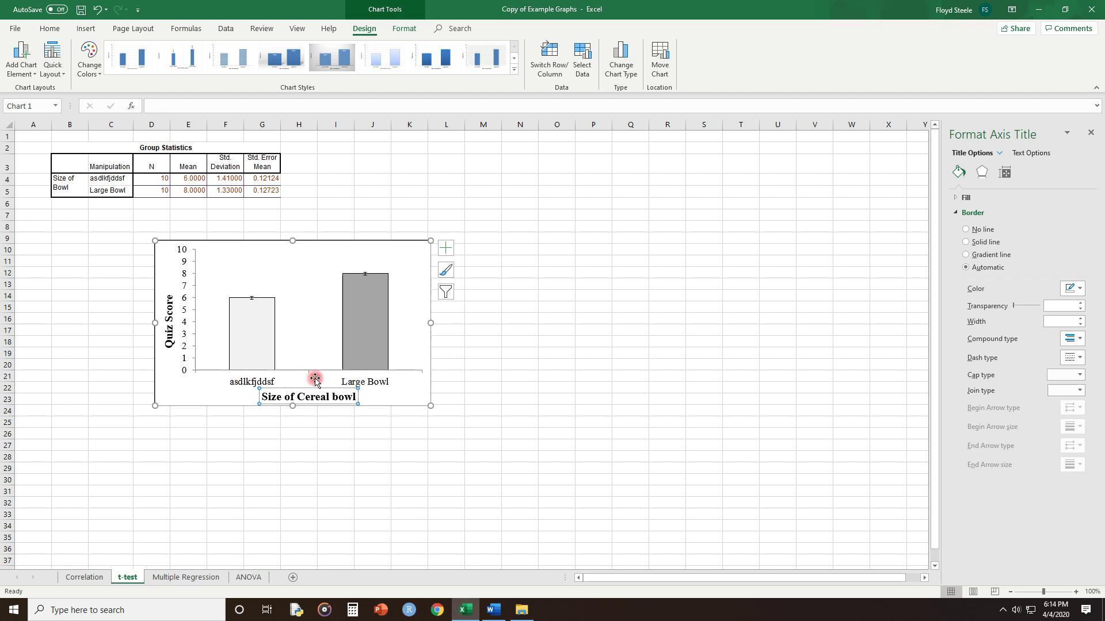
- Undo the label change in cell C4
click(106, 179)
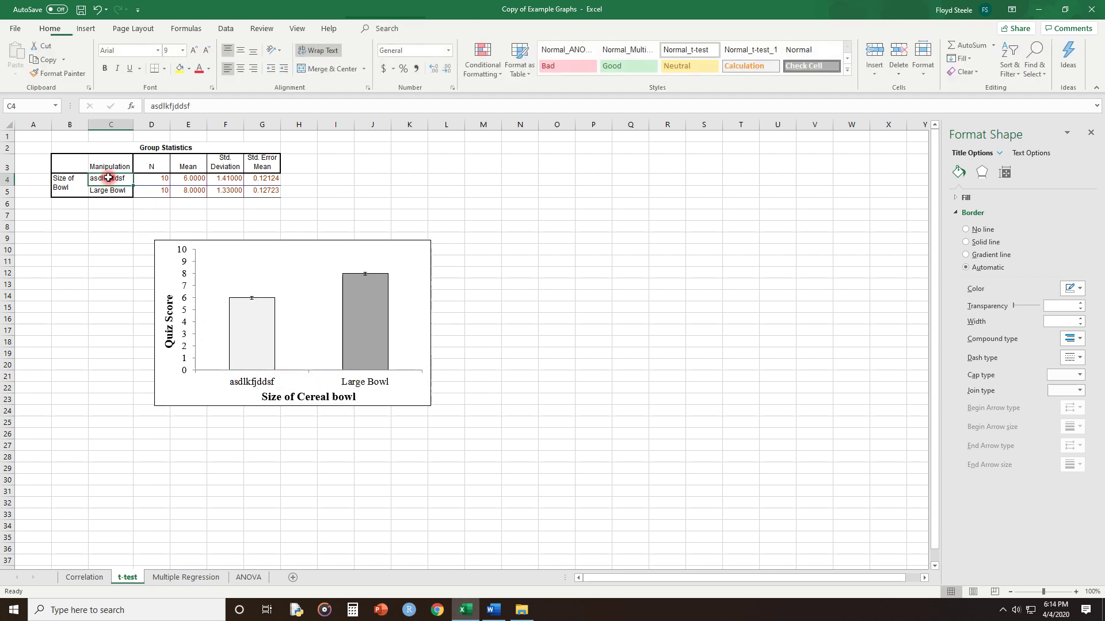
click(98, 13)
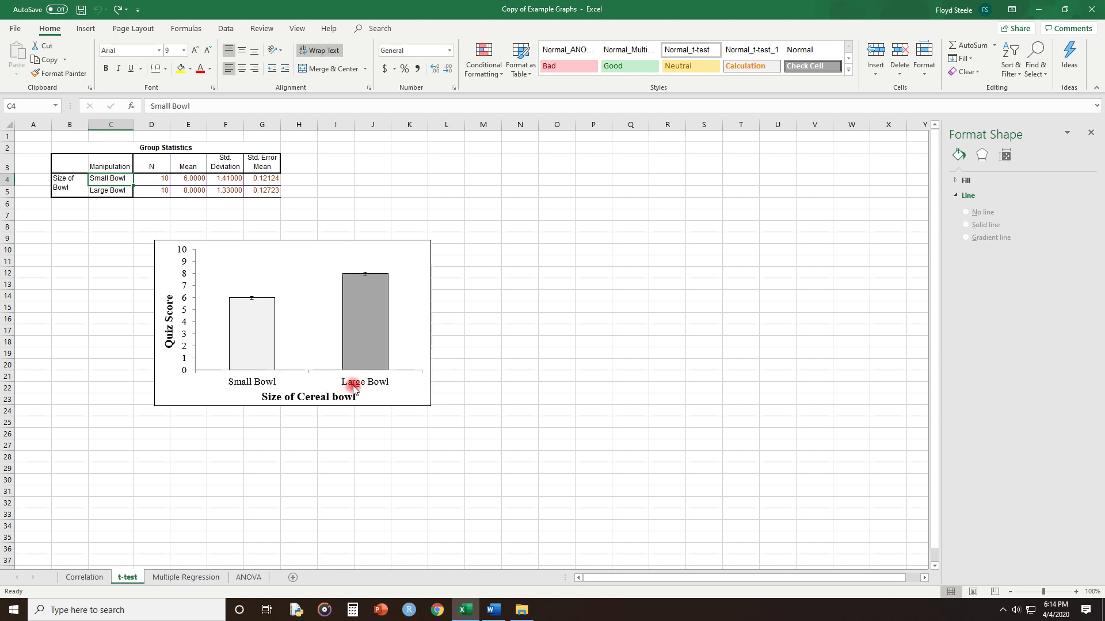
- Highlight the Group Statistics table, and highlight the raw Writing and Math scores on the Correlation sheet for comparison
click(157, 181)
drag(98, 153, 227, 192)
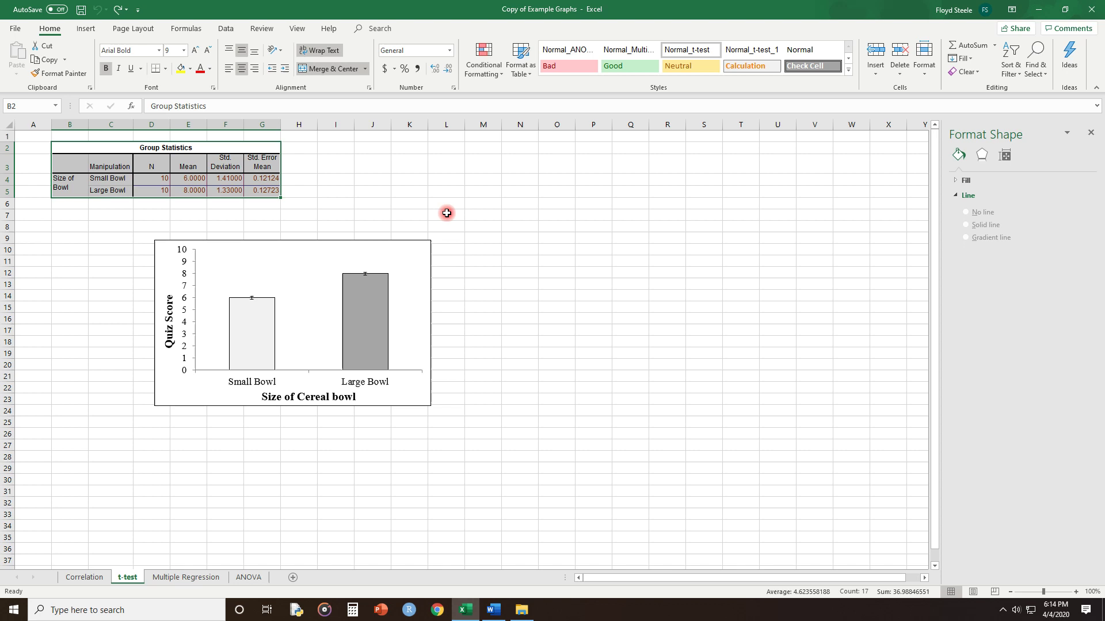
click(91, 578)
click(495, 426)
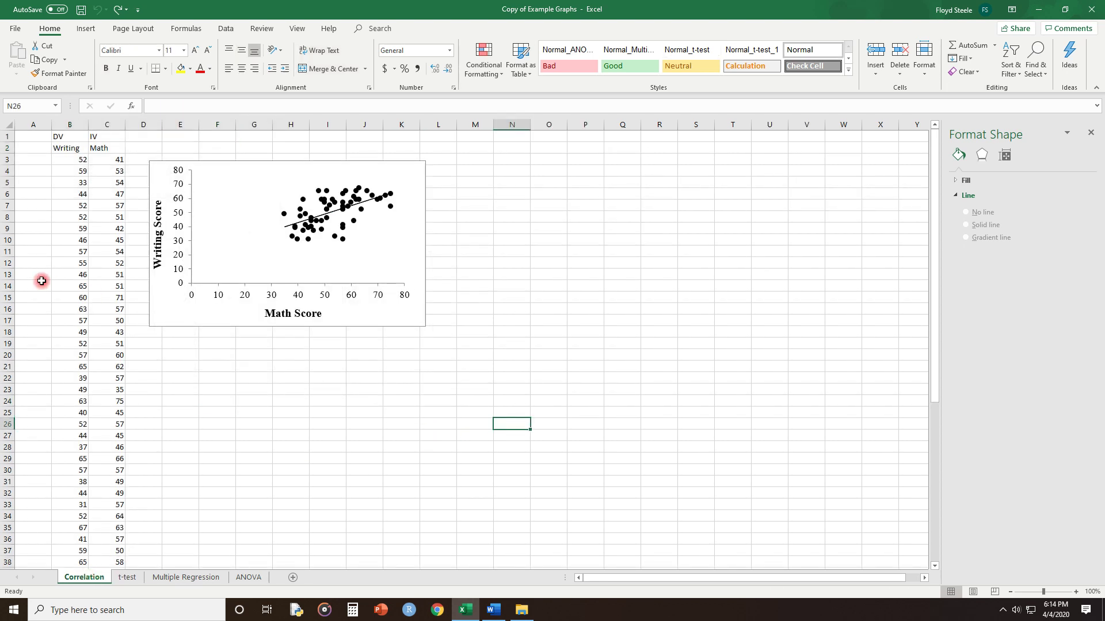
drag(64, 159, 195, 533)
scroll(378, 398, up, 6)
scroll(378, 398, up, 1)
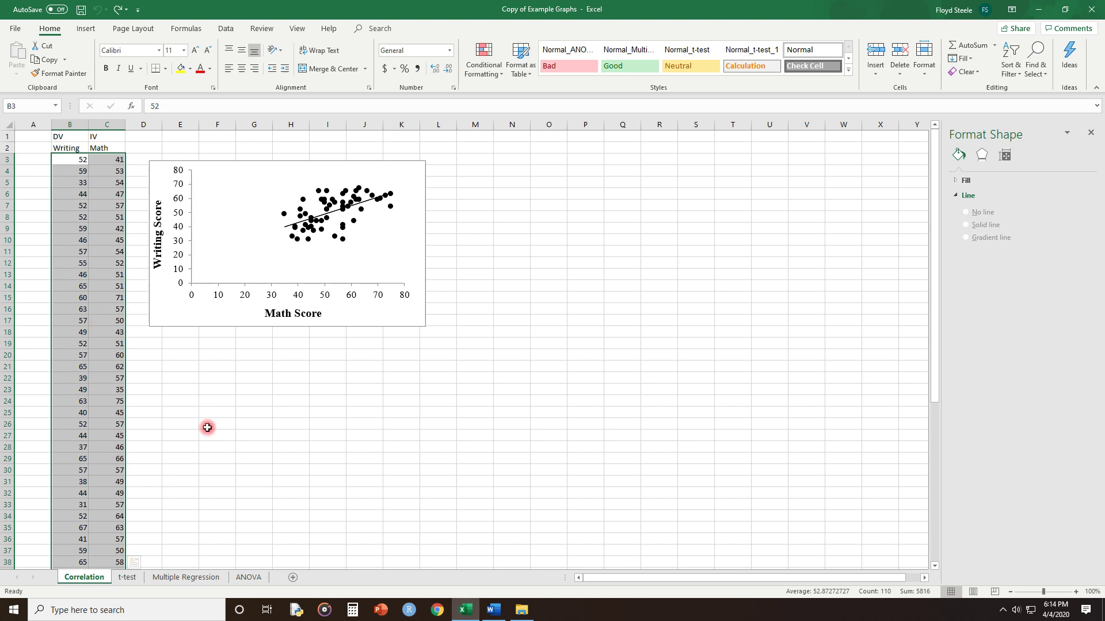
- Revisit the Correlation scores and the t-test sheet's Group Statistics table, highlighting each to contrast raw data with summary data
click(128, 580)
click(92, 578)
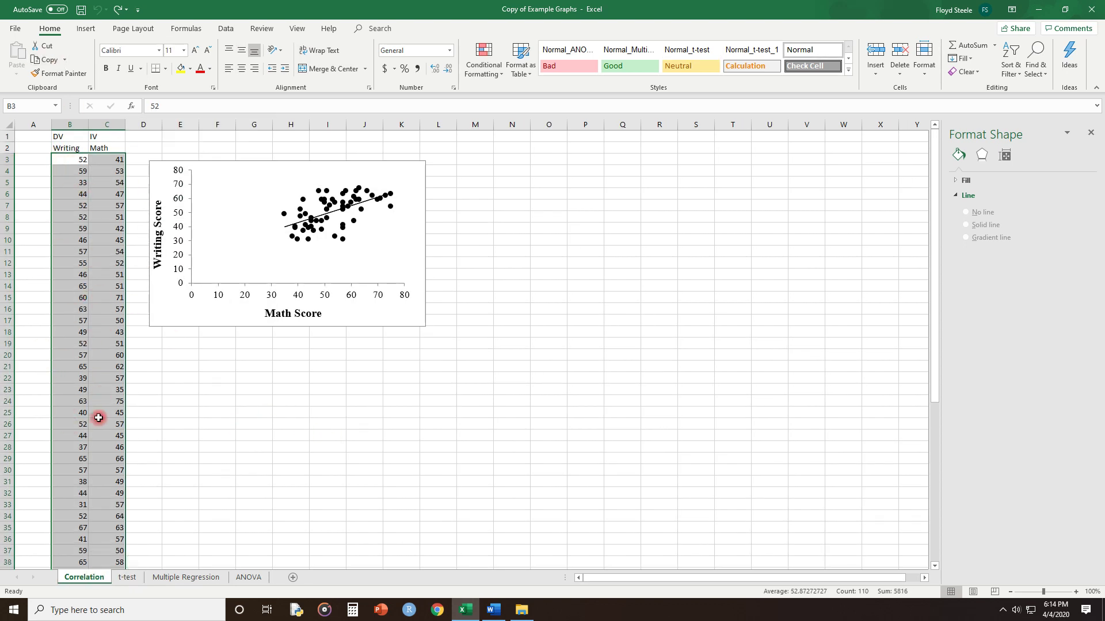
click(164, 420)
drag(77, 161, 107, 447)
click(128, 577)
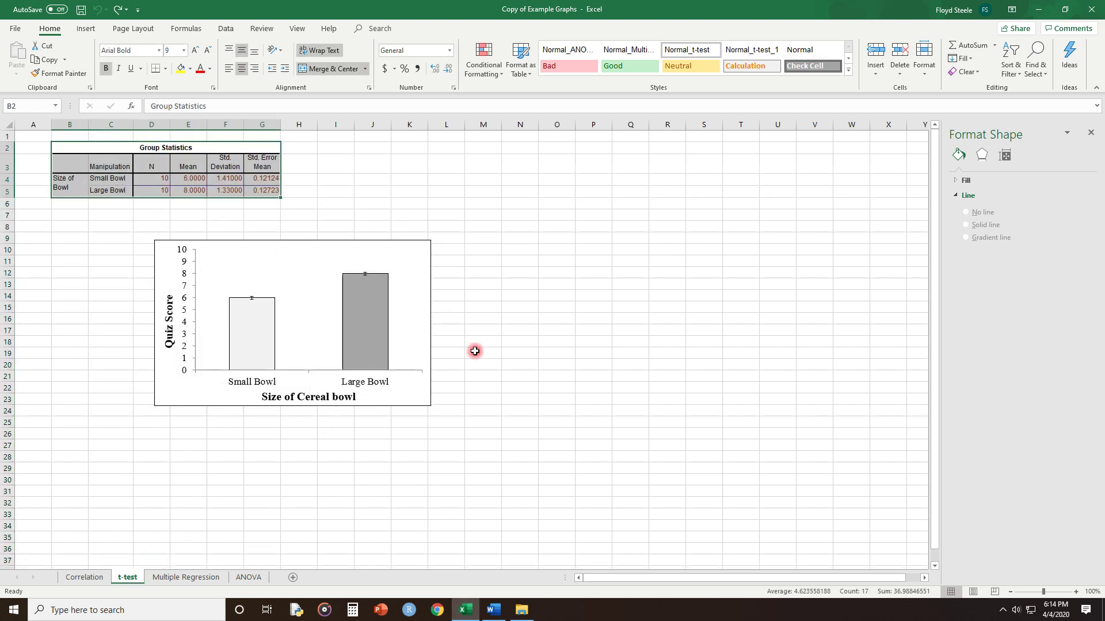
click(609, 258)
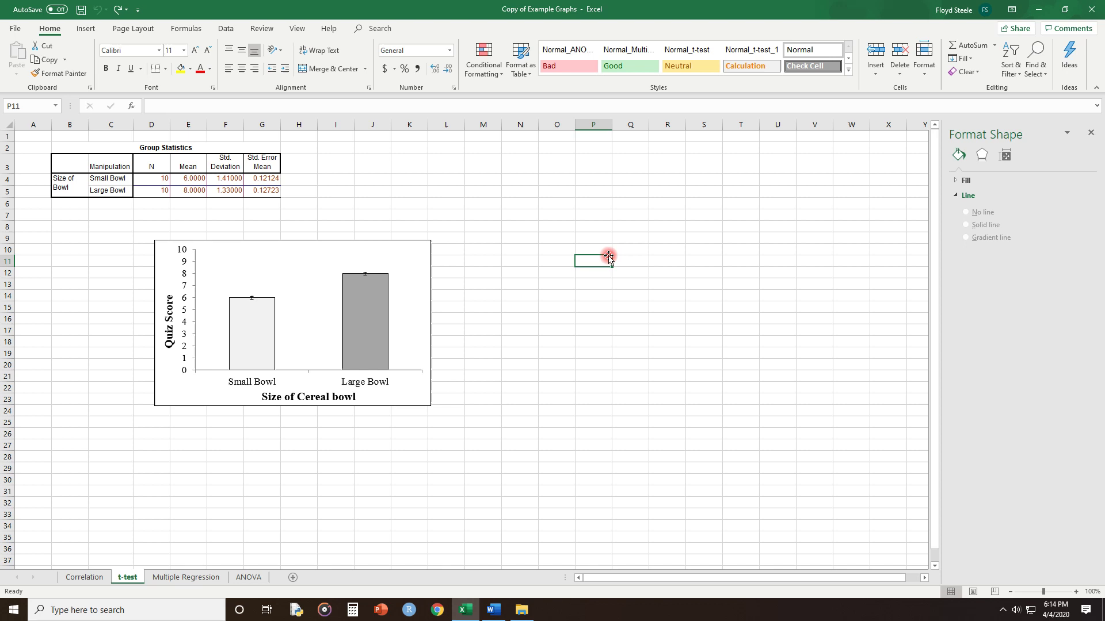
drag(74, 150, 175, 195)
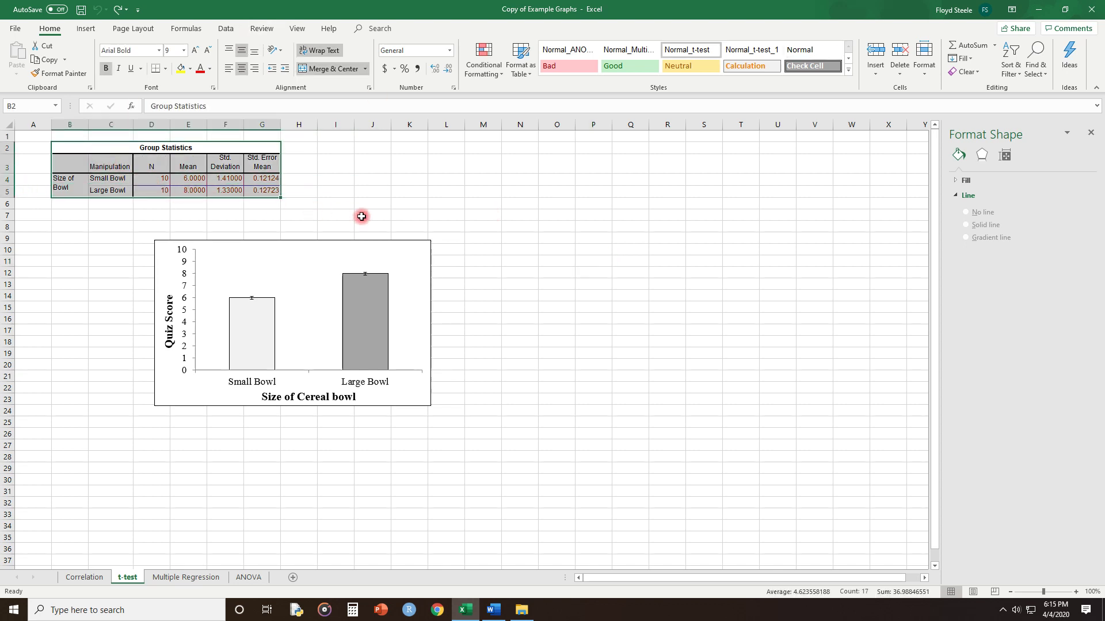
click(241, 227)
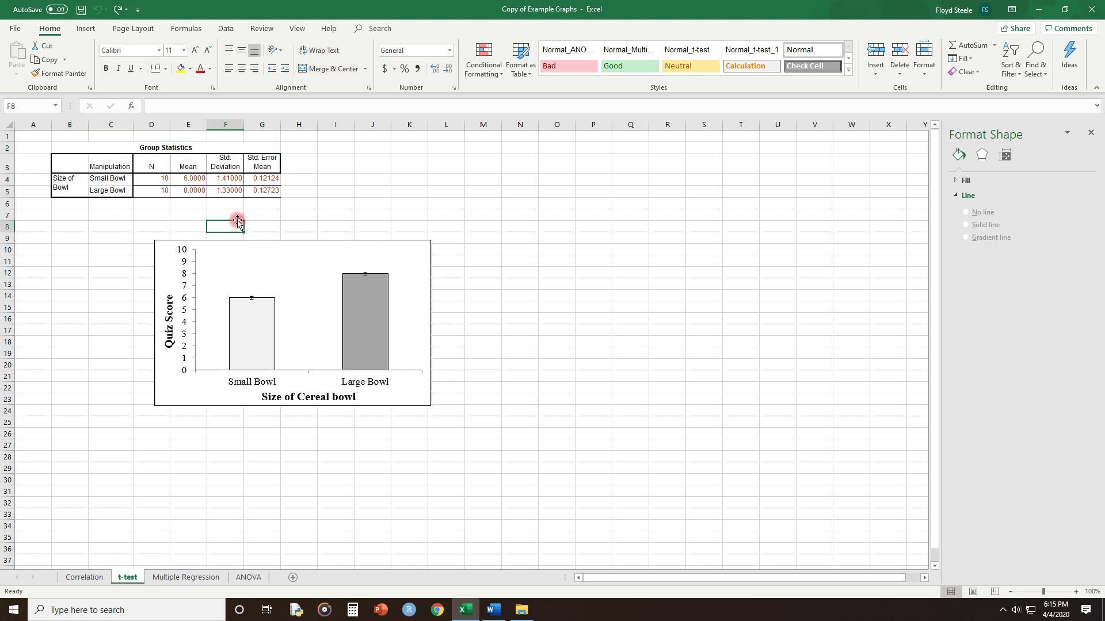
- Highlight the Mean values in E4:E5 and the Std. Error Mean values in G4:G5 as the bar chart's source data
click(180, 228)
drag(188, 177, 189, 192)
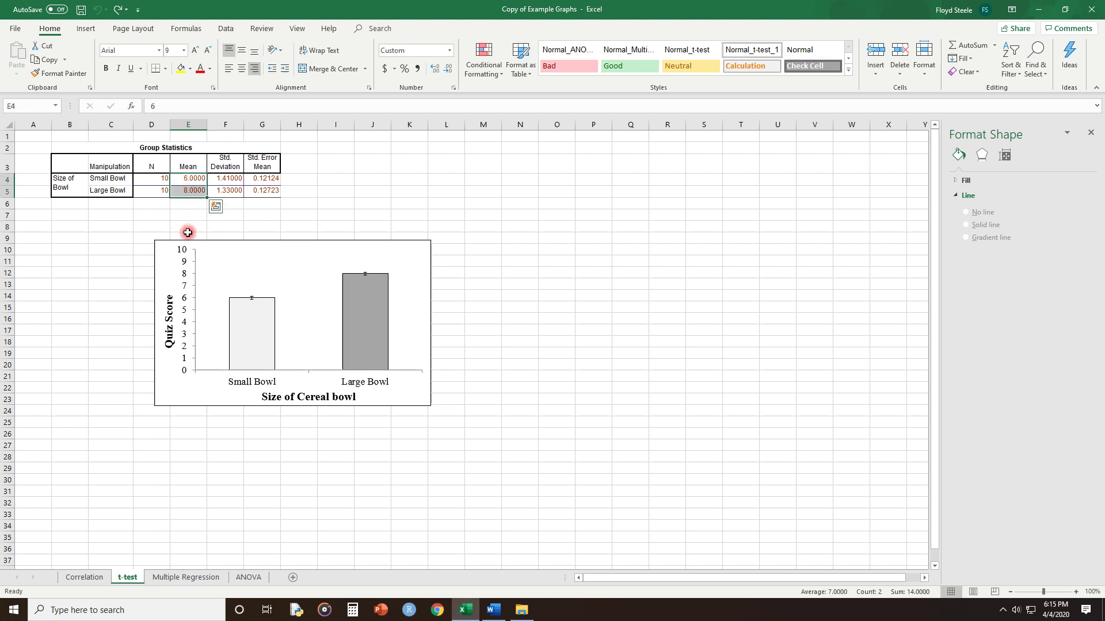
click(265, 225)
drag(189, 180, 187, 193)
drag(261, 178, 262, 192)
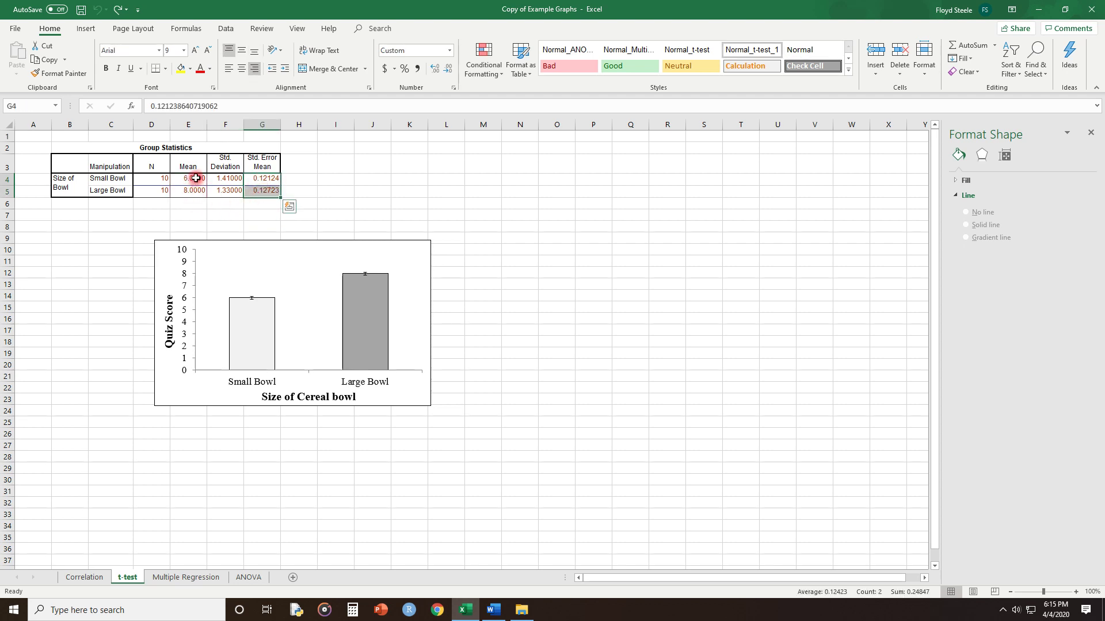
drag(196, 179, 191, 191)
drag(264, 179, 269, 191)
click(191, 203)
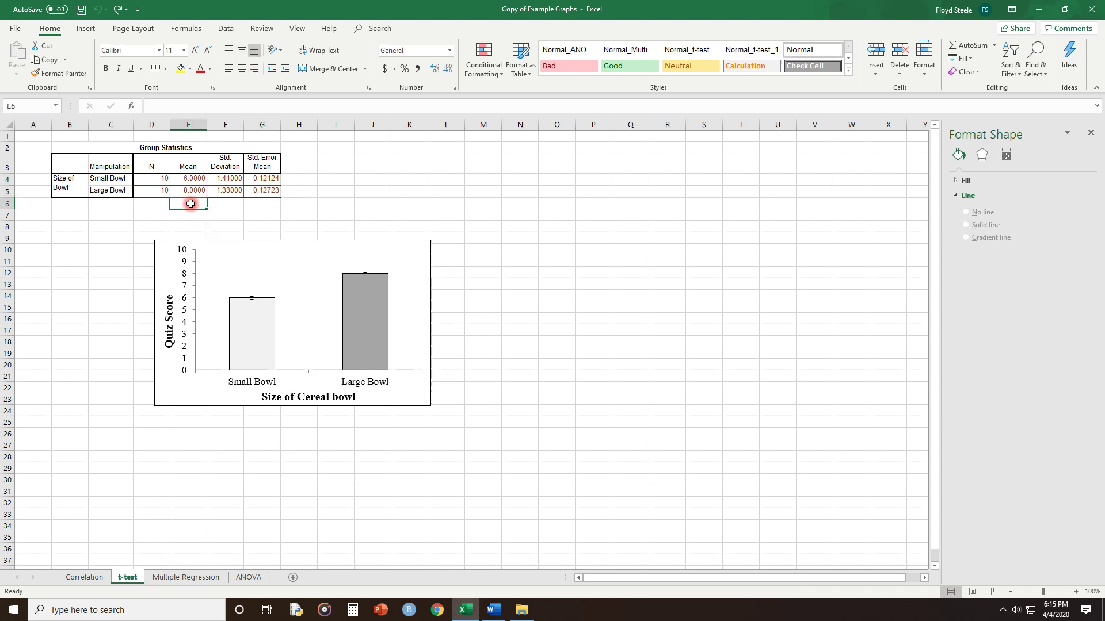
drag(193, 179, 191, 190)
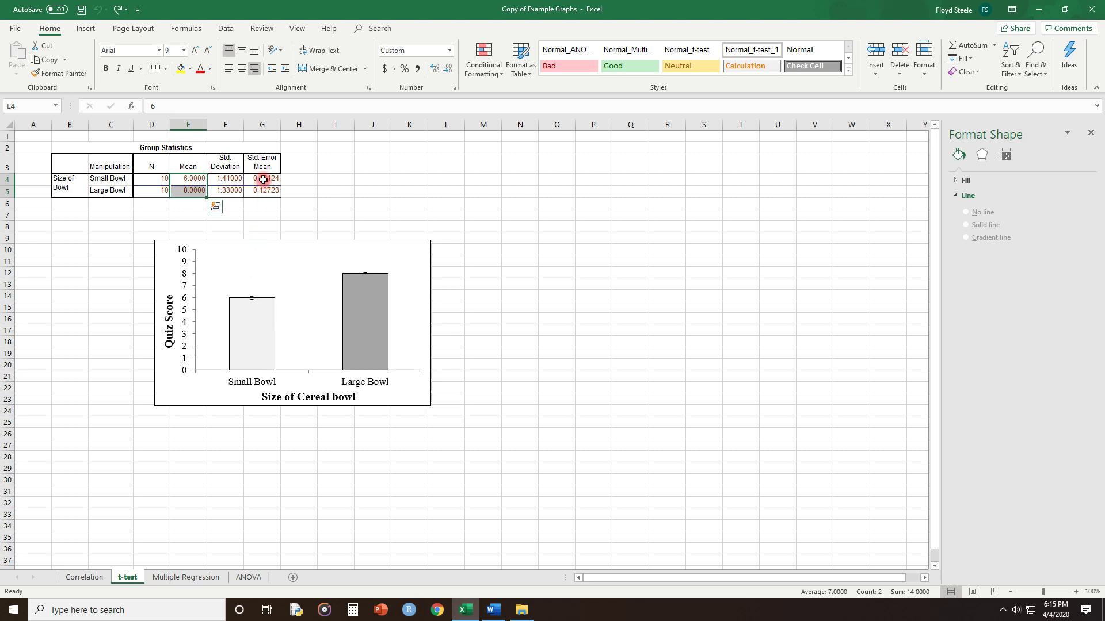
drag(263, 179, 262, 190)
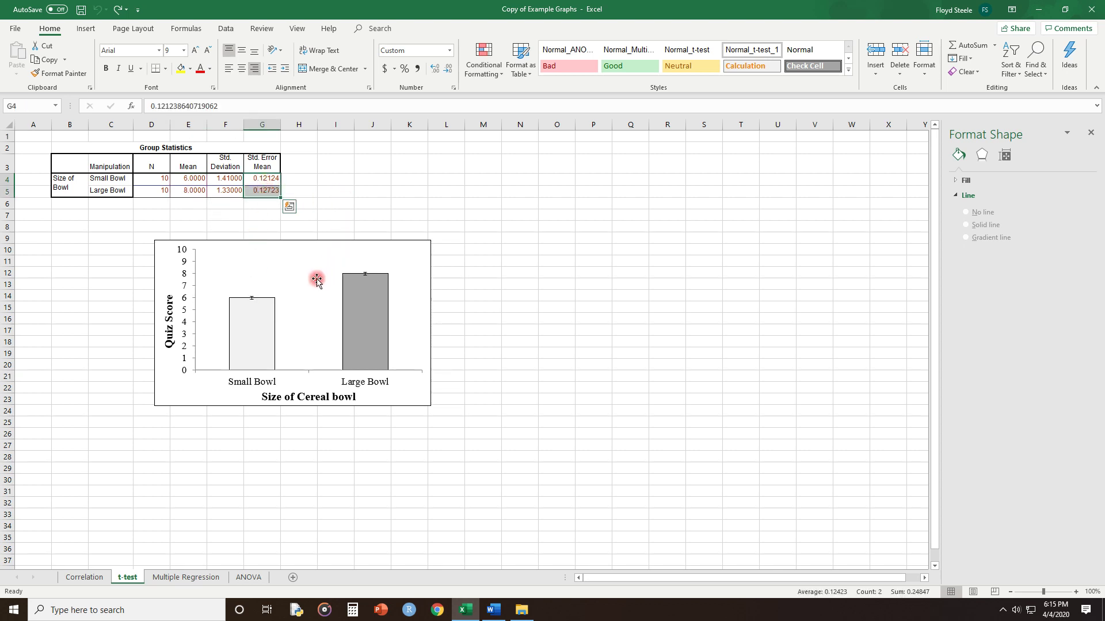
- Set the mean to 20 for Small Bowl and 30 for Large Bowl in the Group Statistics table
click(196, 184)
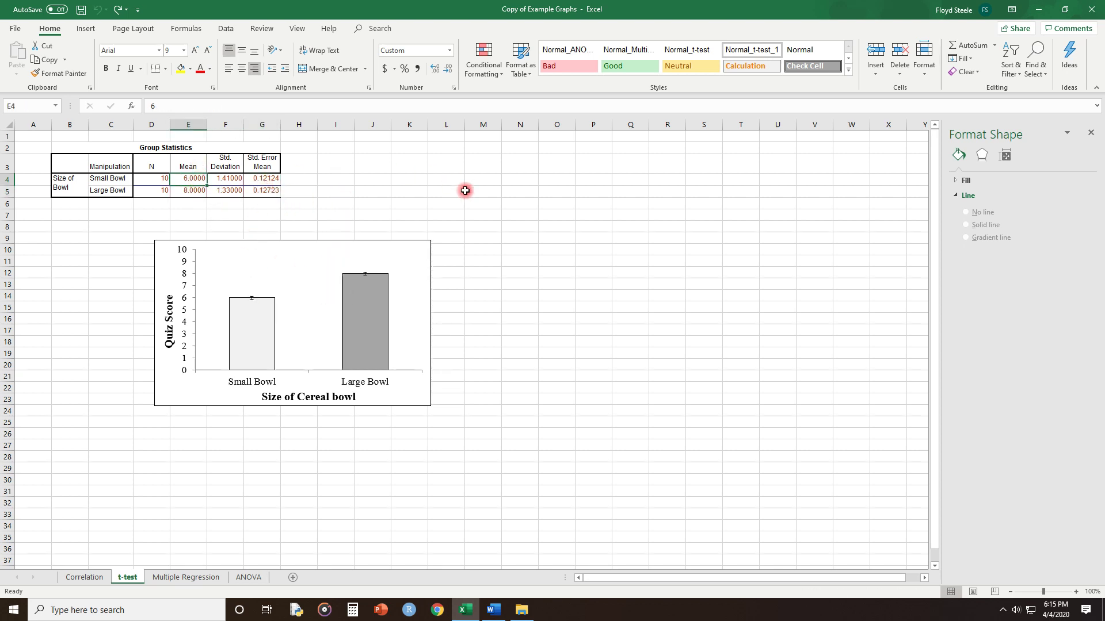
text(20)
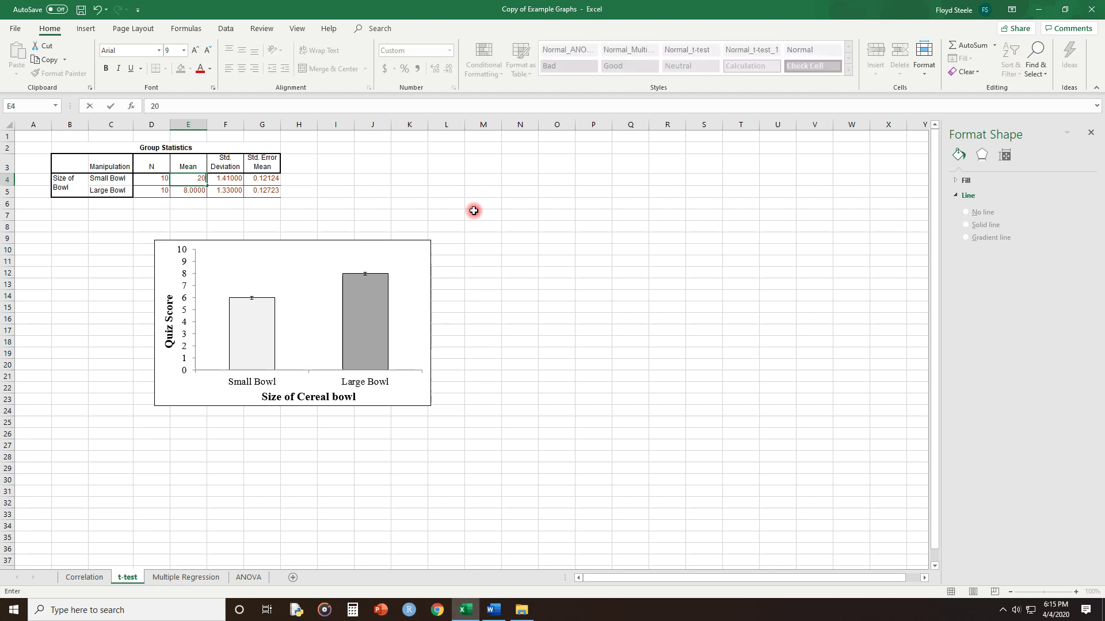
key(Return)
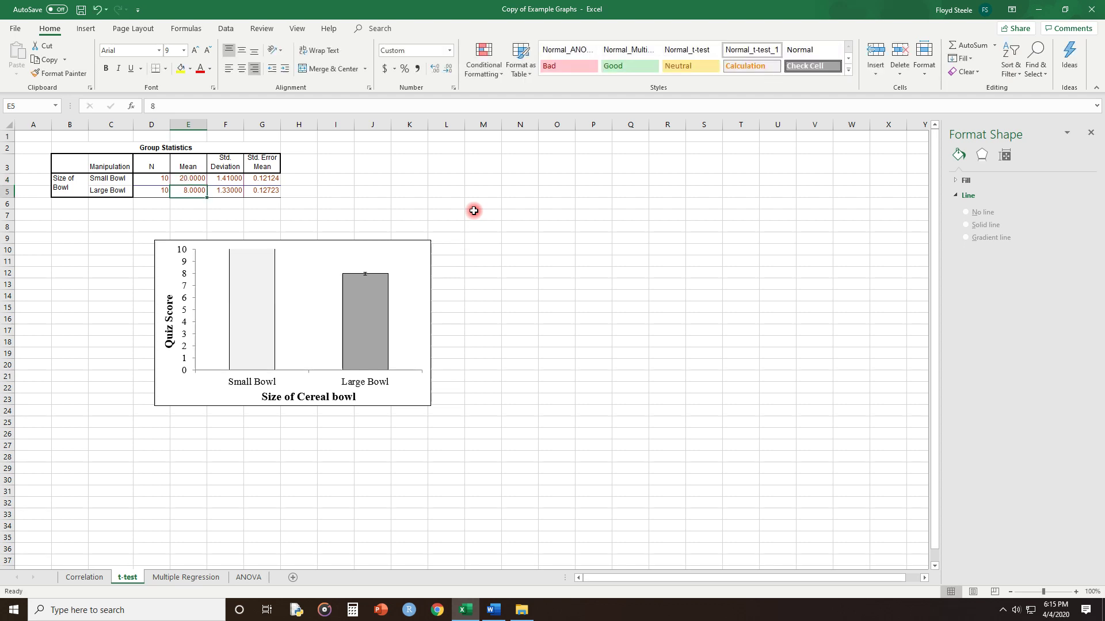
text(30)
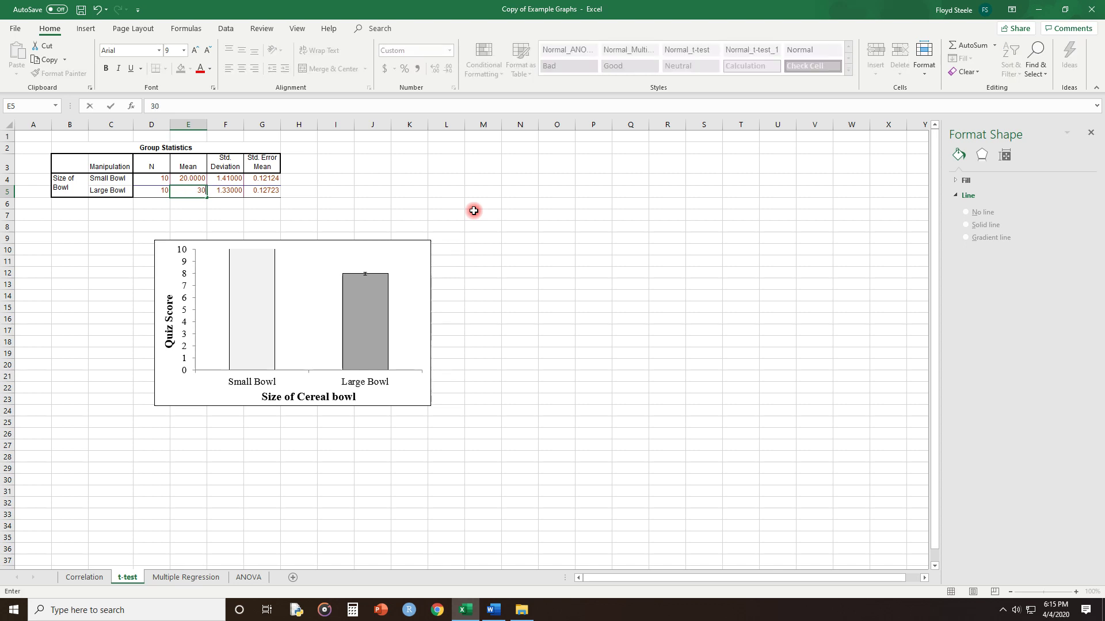
key(Return)
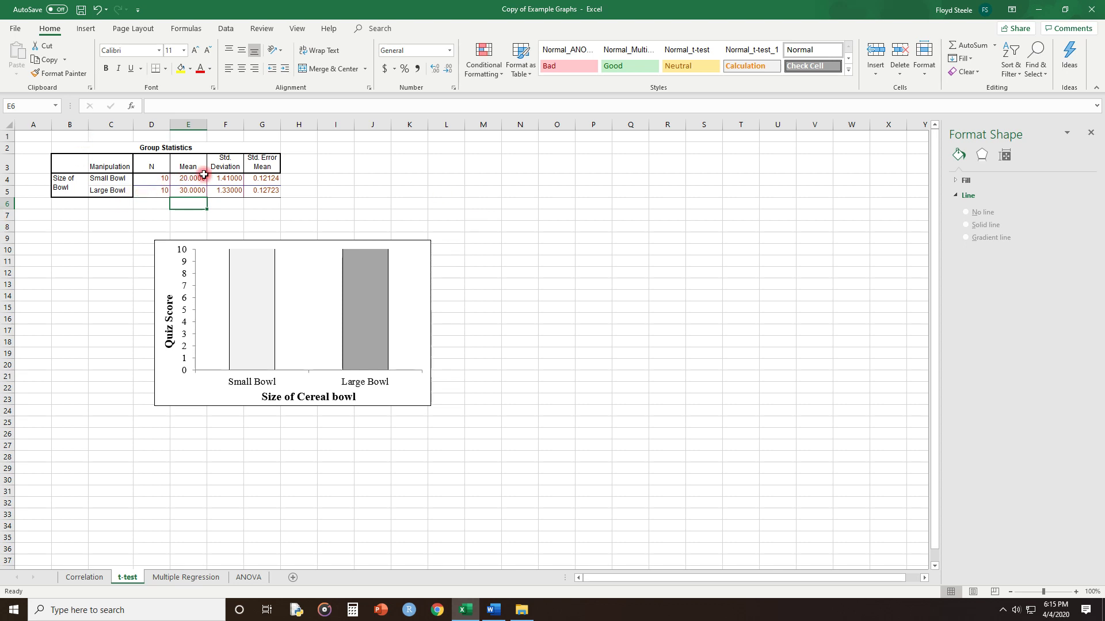
- Set the Std. Error Mean to 3.2 for Small Bowl and 5.5 for Large Bowl in the Group Statistics table
click(266, 173)
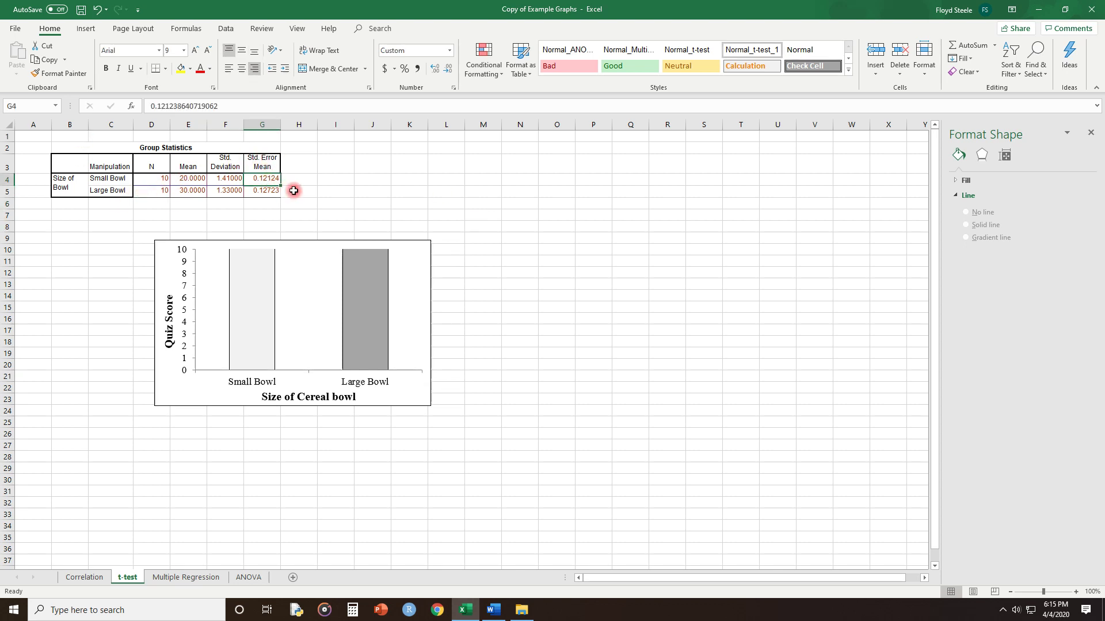
text(3.2)
key(Return)
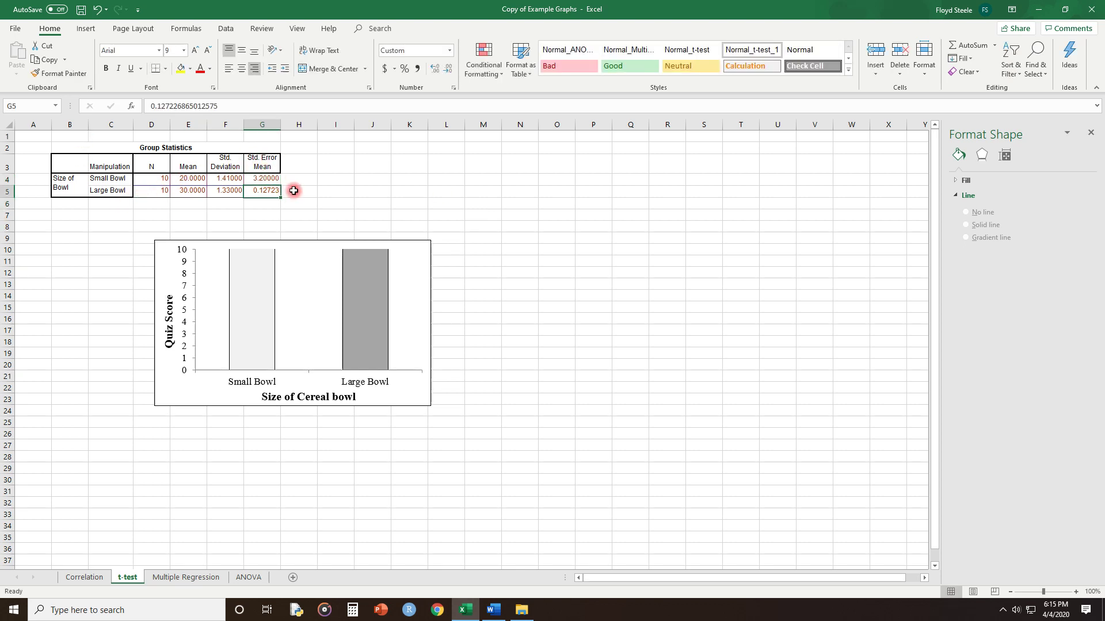
text(5.)
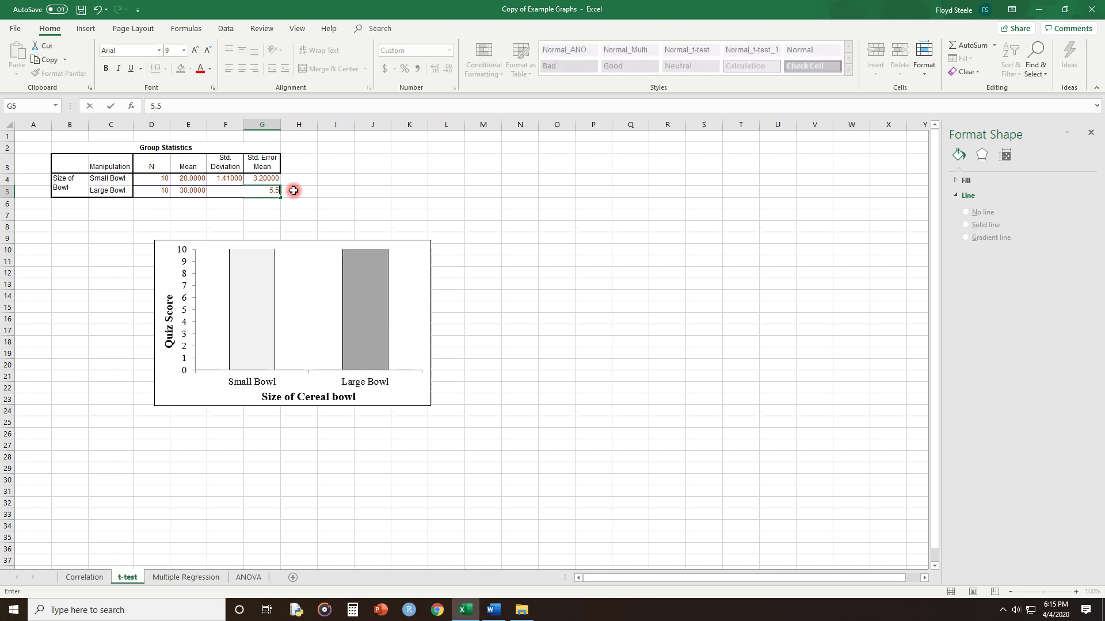
text(5)
key(Return)
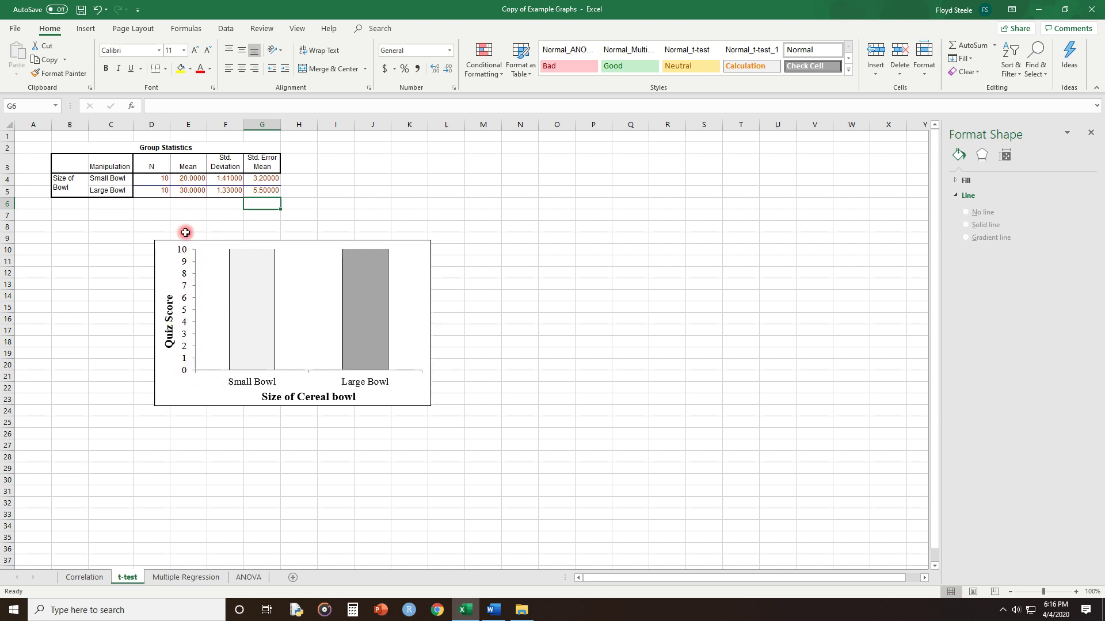
- Show the bounds and units options for the bar chart's vertical axis
click(189, 296)
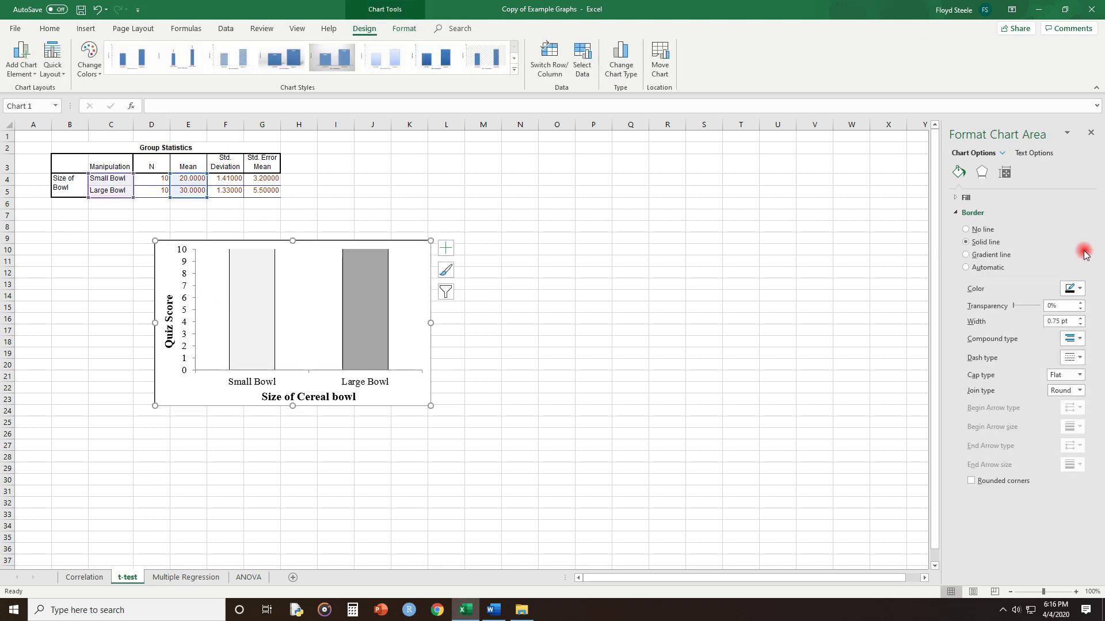
click(1005, 173)
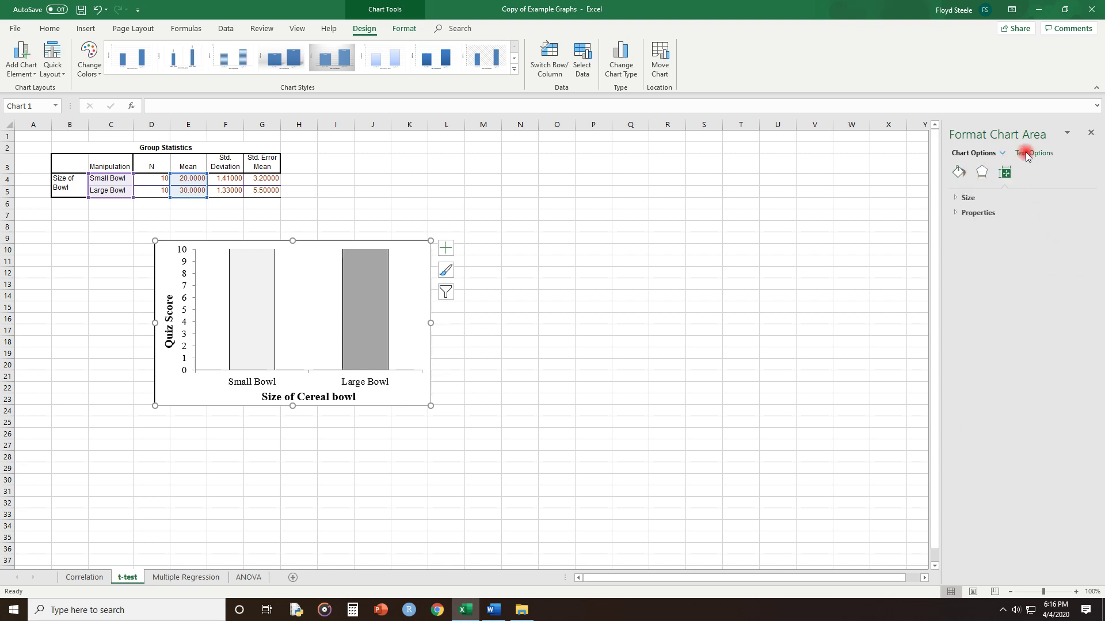
click(185, 276)
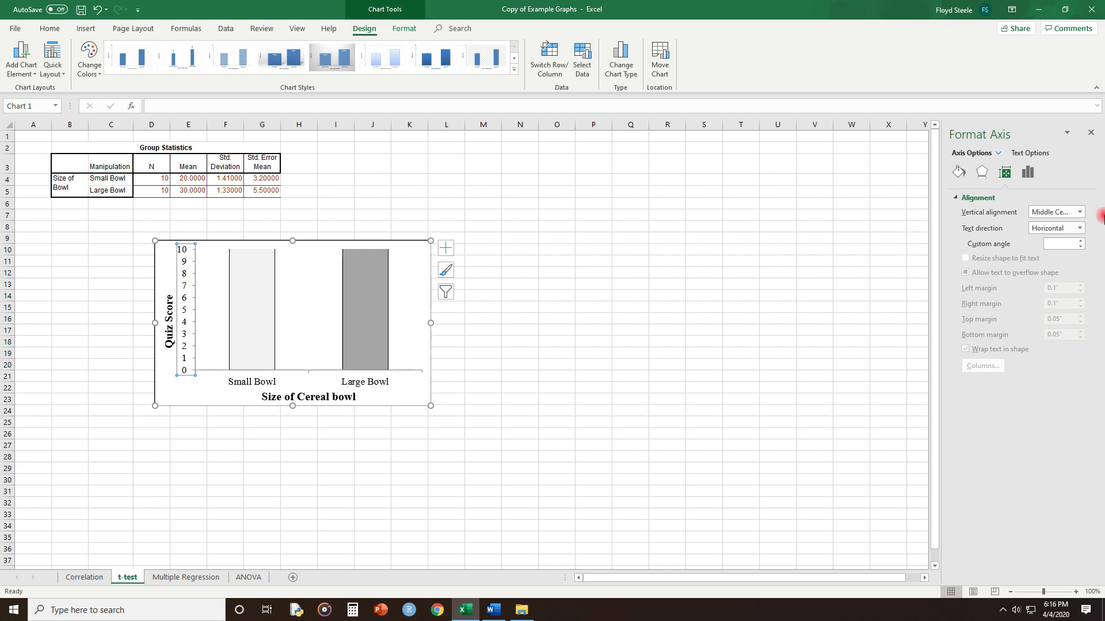
click(1029, 174)
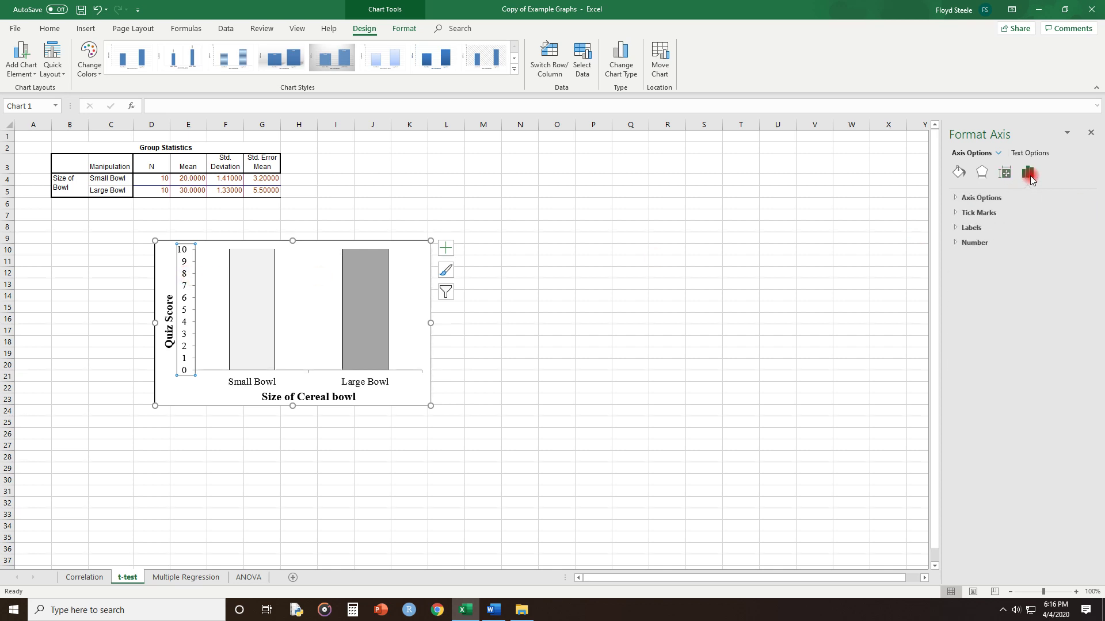
click(985, 197)
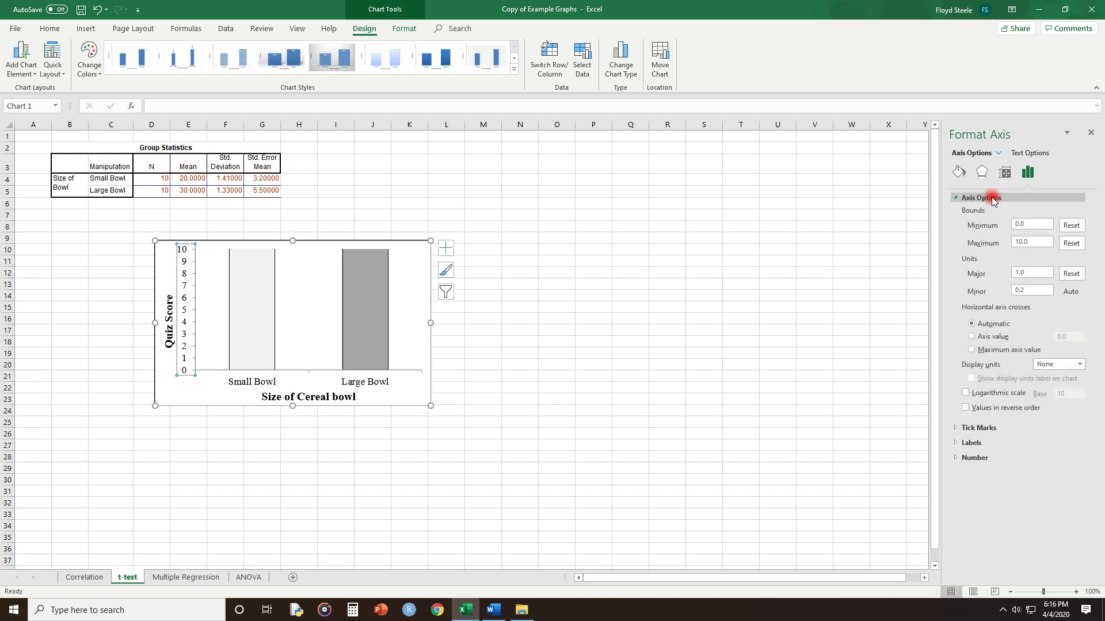
click(208, 455)
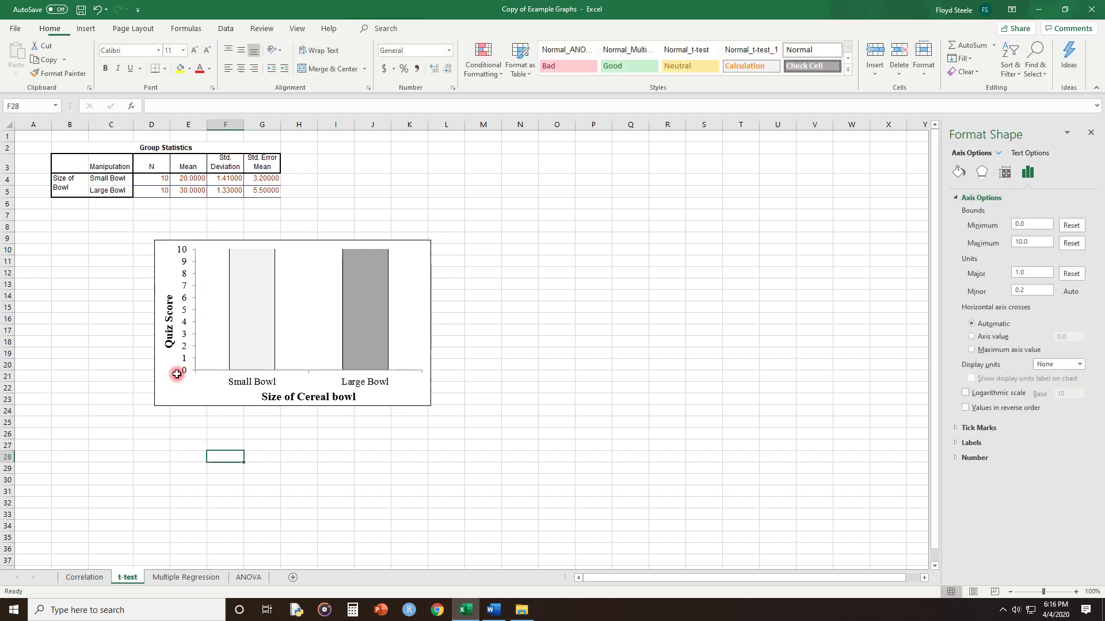
- Set the maximum bound of the bar chart's vertical axis to 40
click(185, 327)
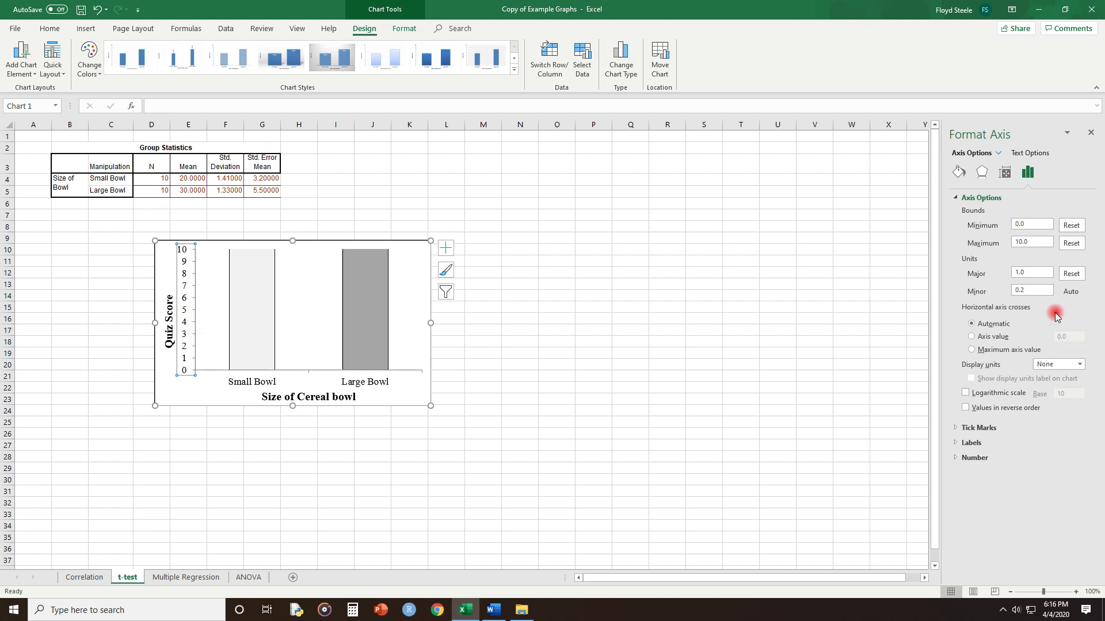
click(1029, 178)
click(993, 199)
double_click(1030, 242)
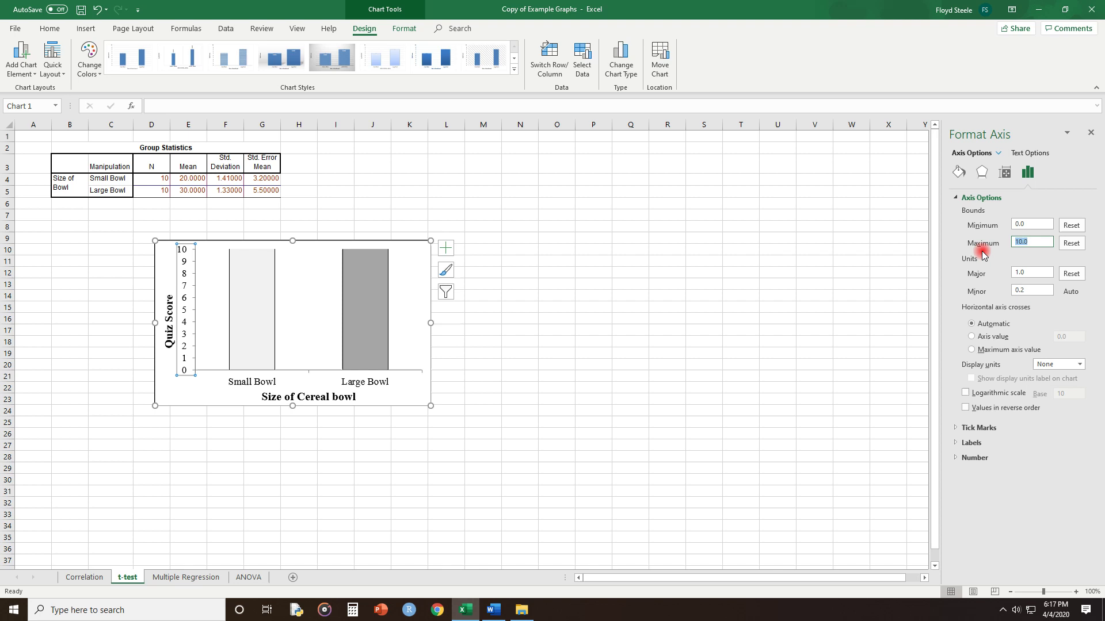
key(Return)
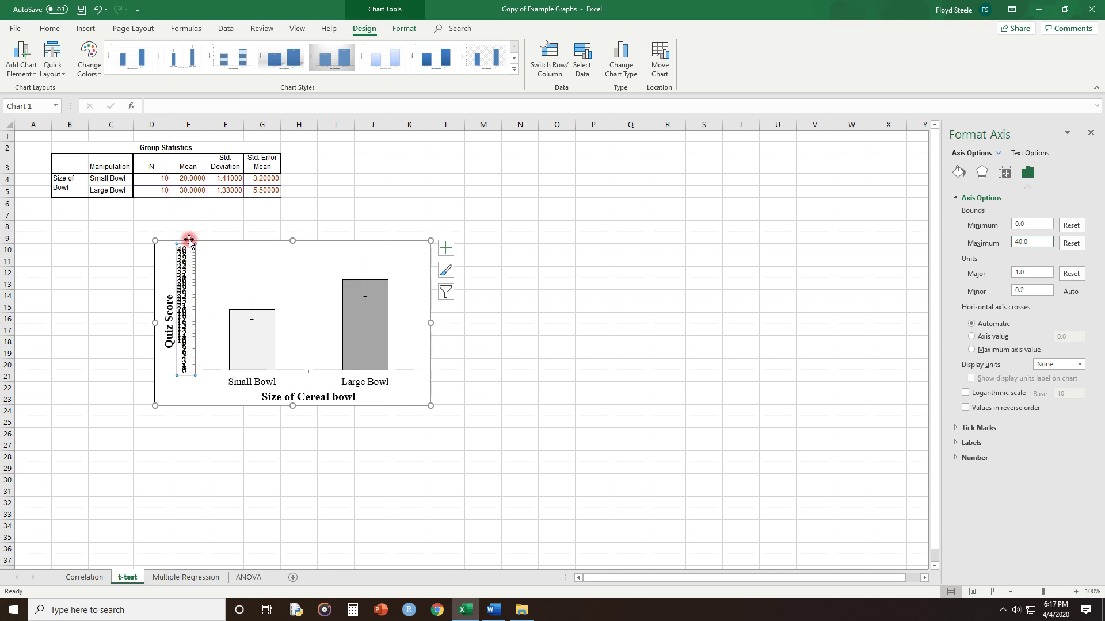
- Set the vertical axis's major unit to 5 and deselect the chart
click(1029, 273)
drag(1031, 276, 1008, 276)
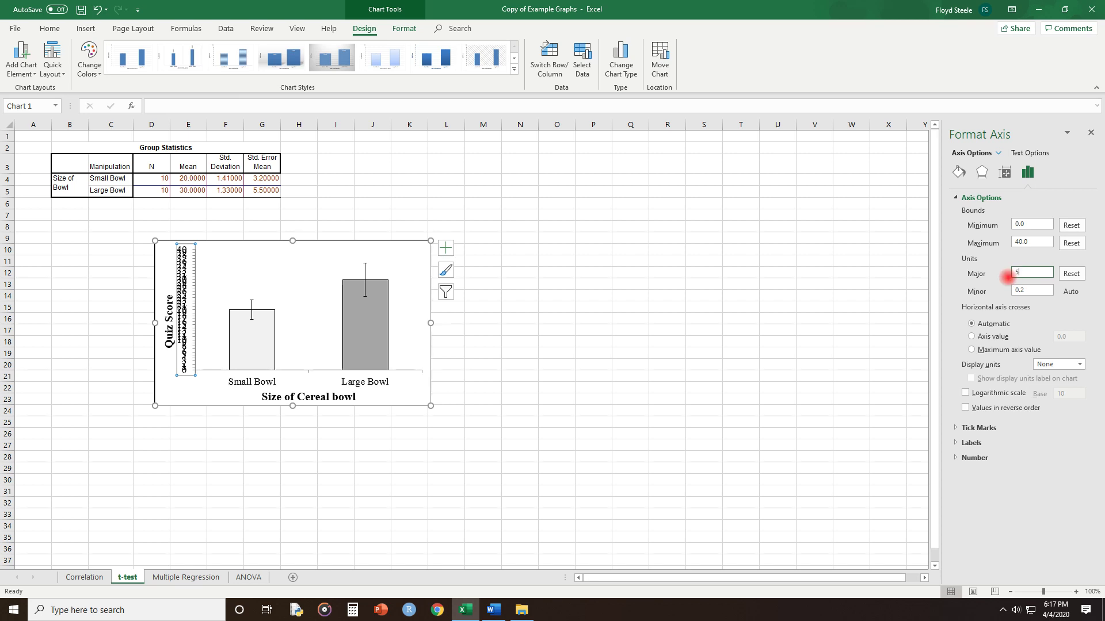
key(Return)
click(569, 353)
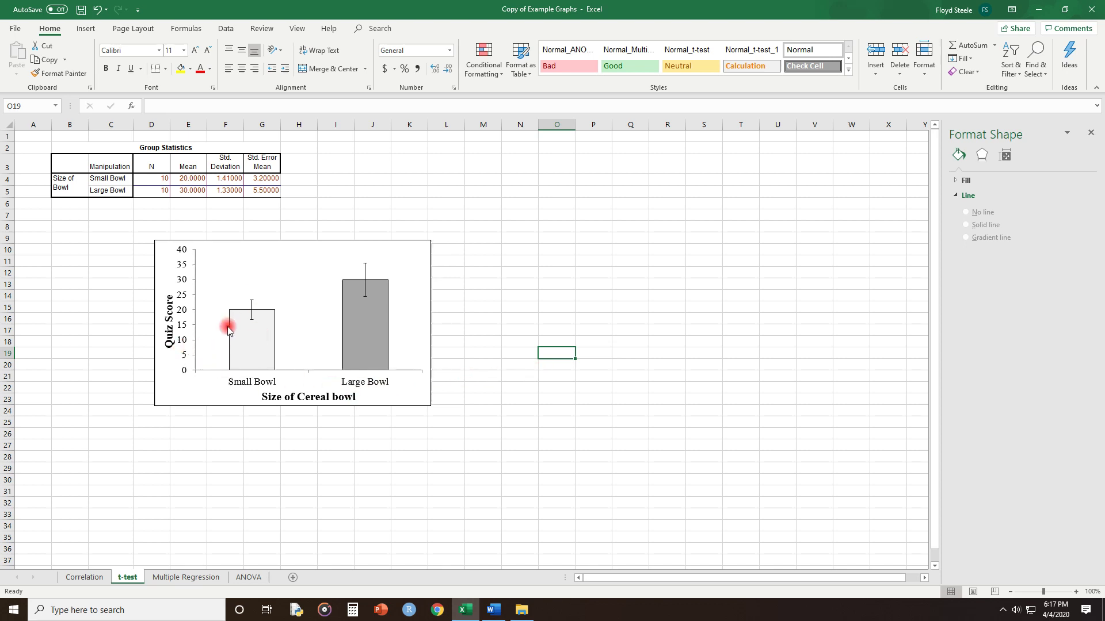
click(652, 252)
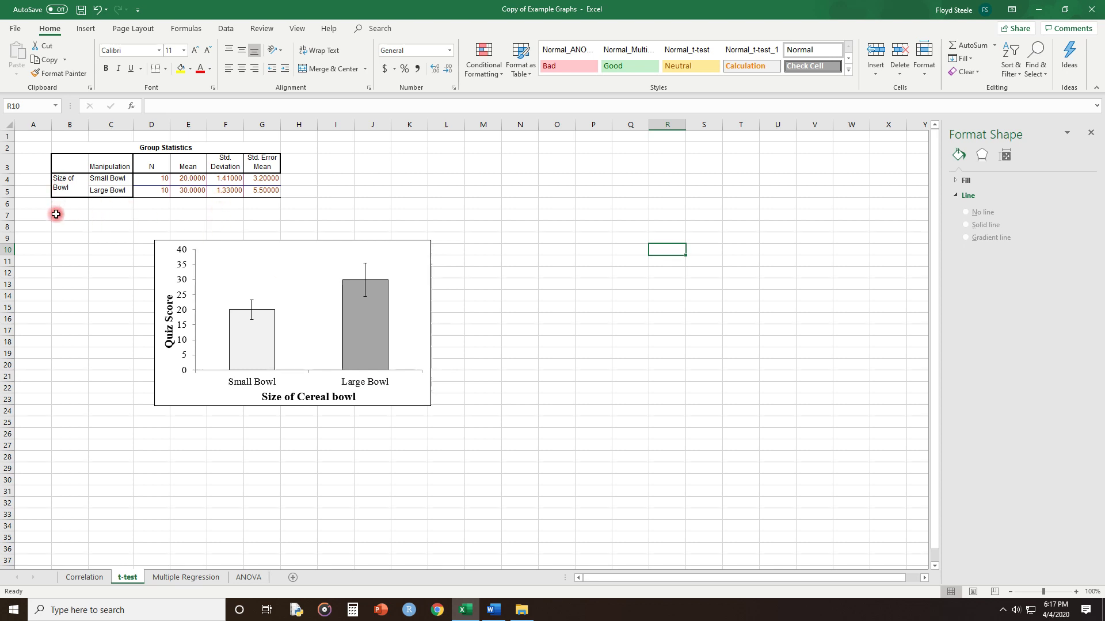
- Point out the chart's horizontal and vertical axis titles and the group label cells C4 and C5 that name the bars
click(286, 398)
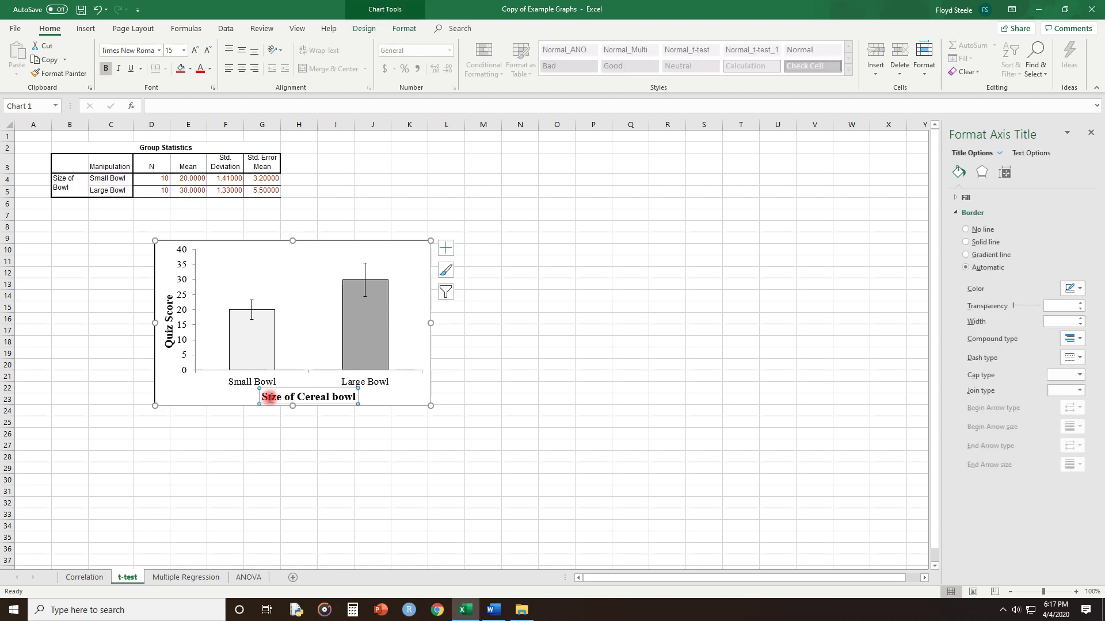
click(171, 329)
click(306, 394)
click(165, 325)
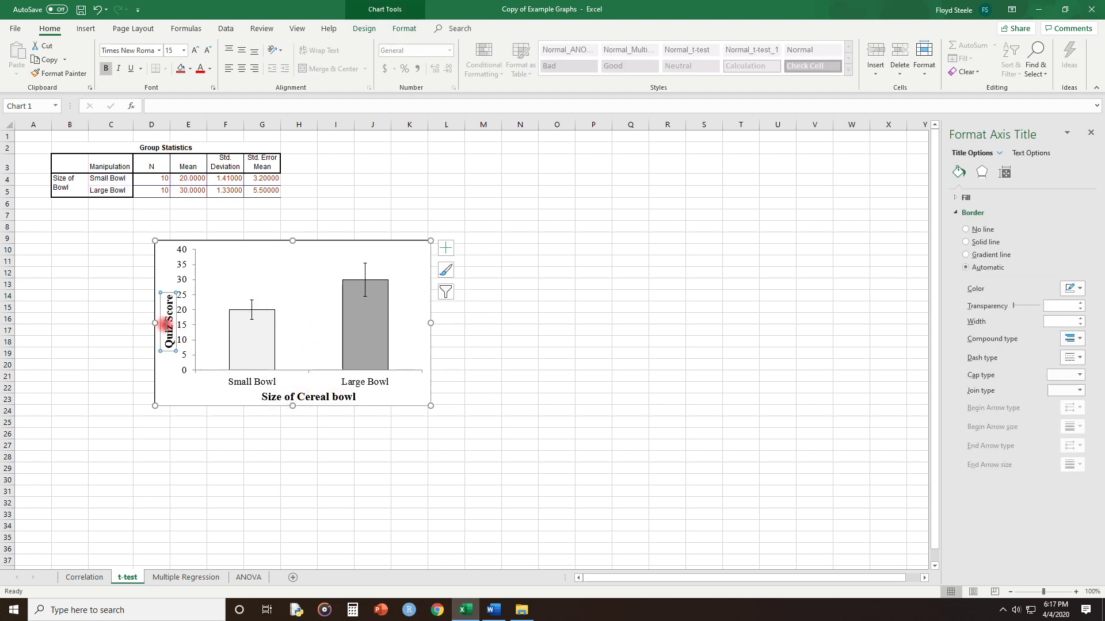
click(106, 191)
click(109, 179)
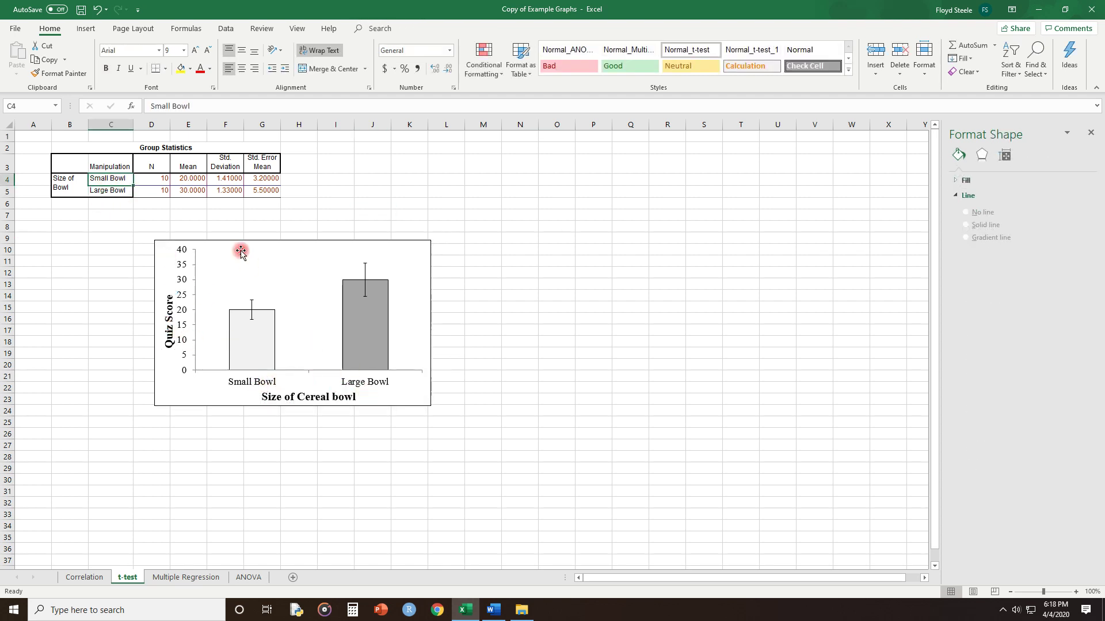
- Compare the Mean and Std. Error Mean cells of both groups with the chart's bar heights and error bars
click(189, 180)
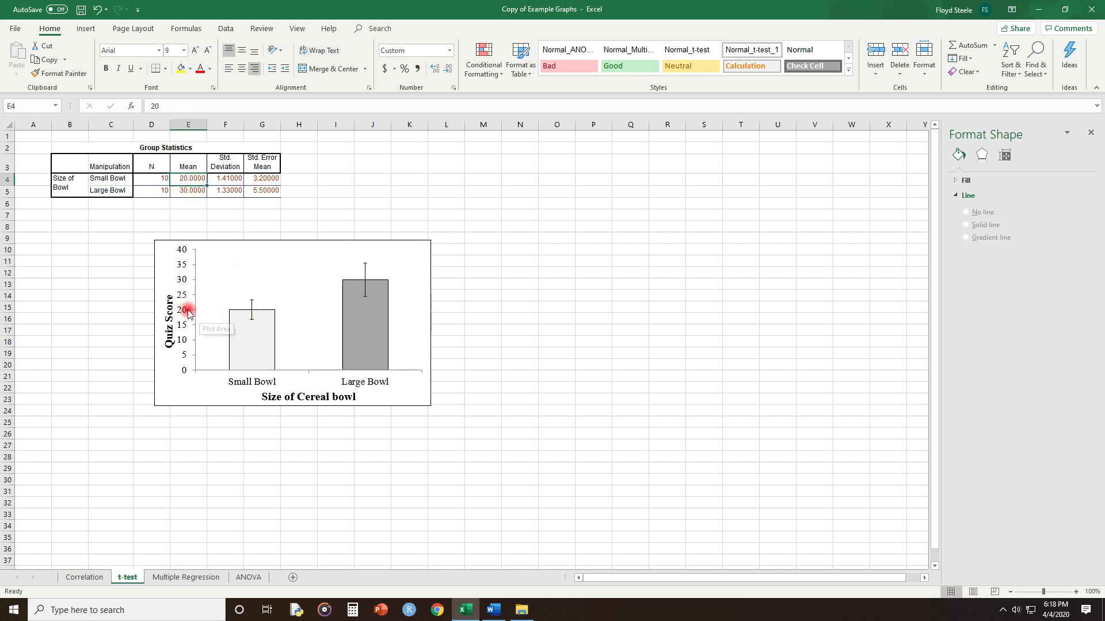
click(193, 192)
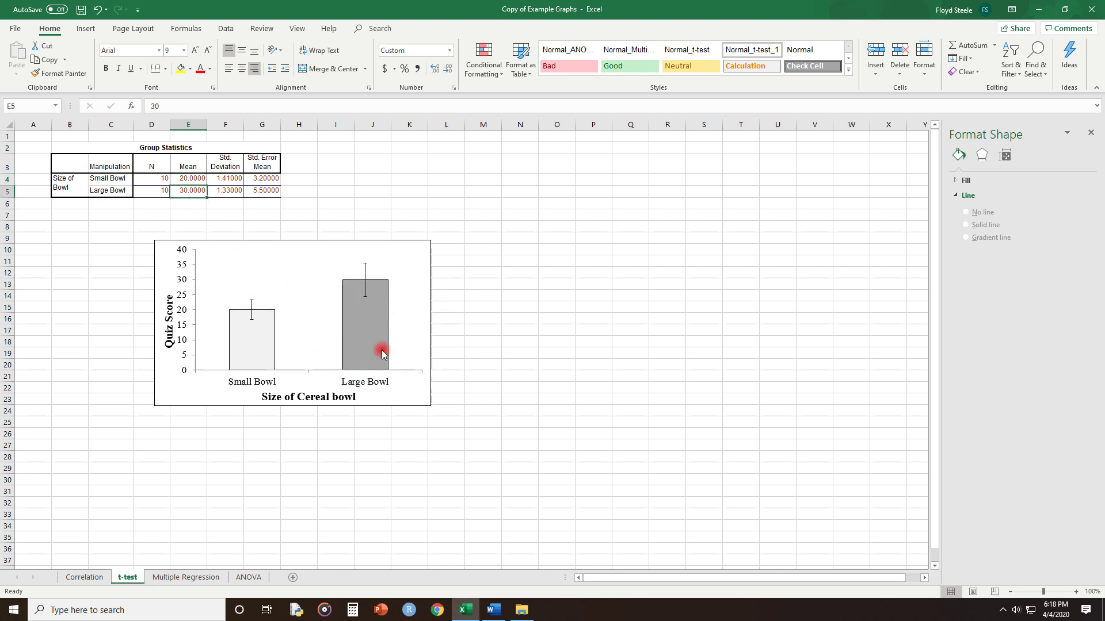
click(276, 187)
click(413, 190)
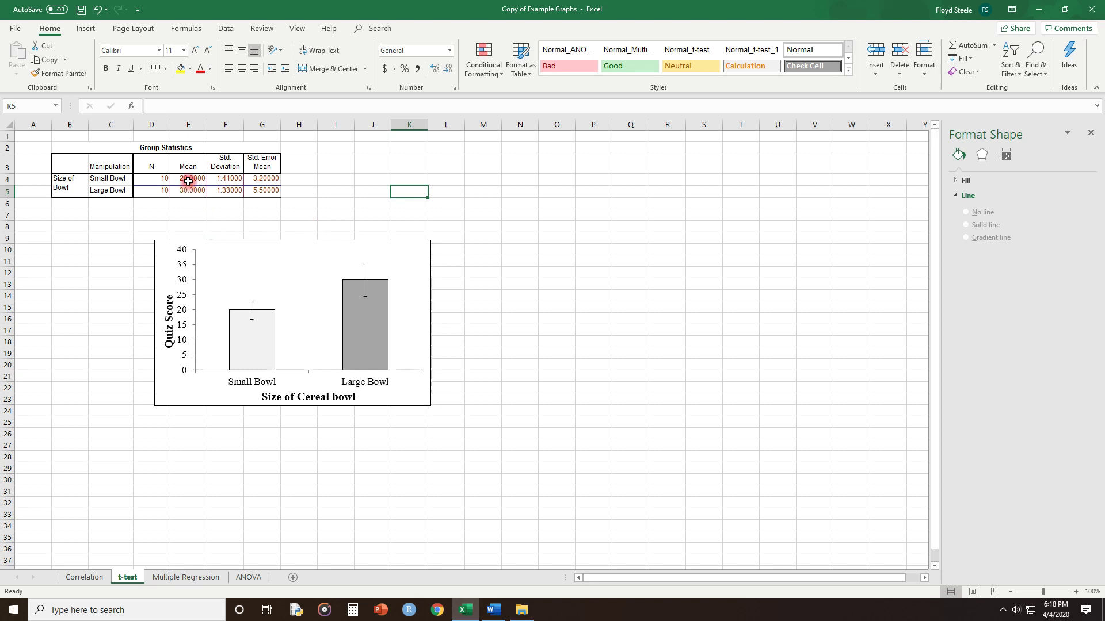
click(261, 191)
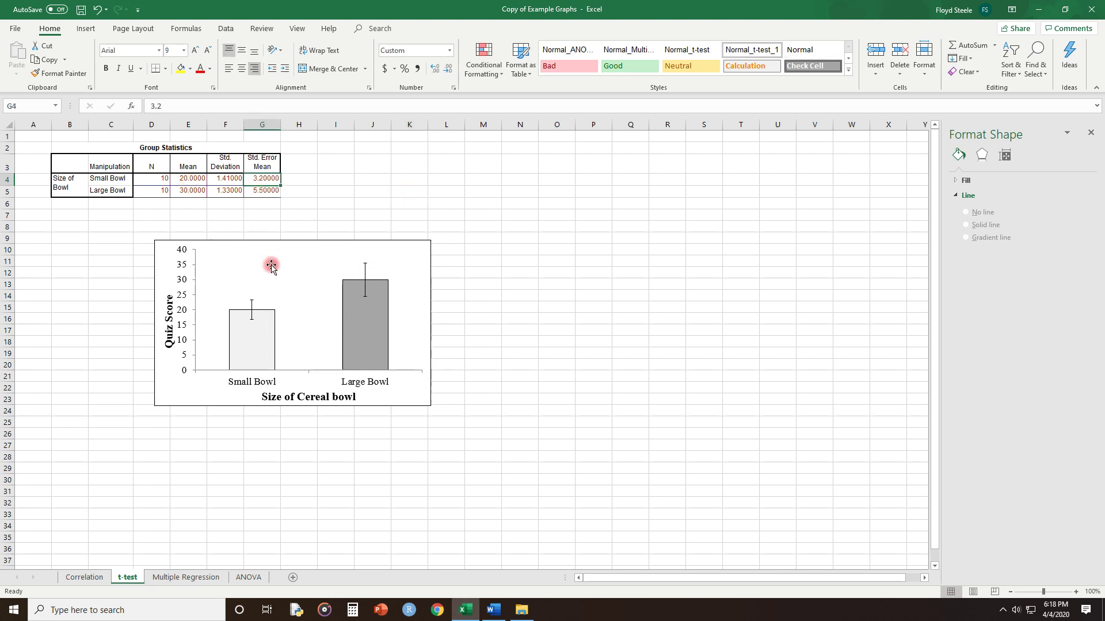
click(365, 273)
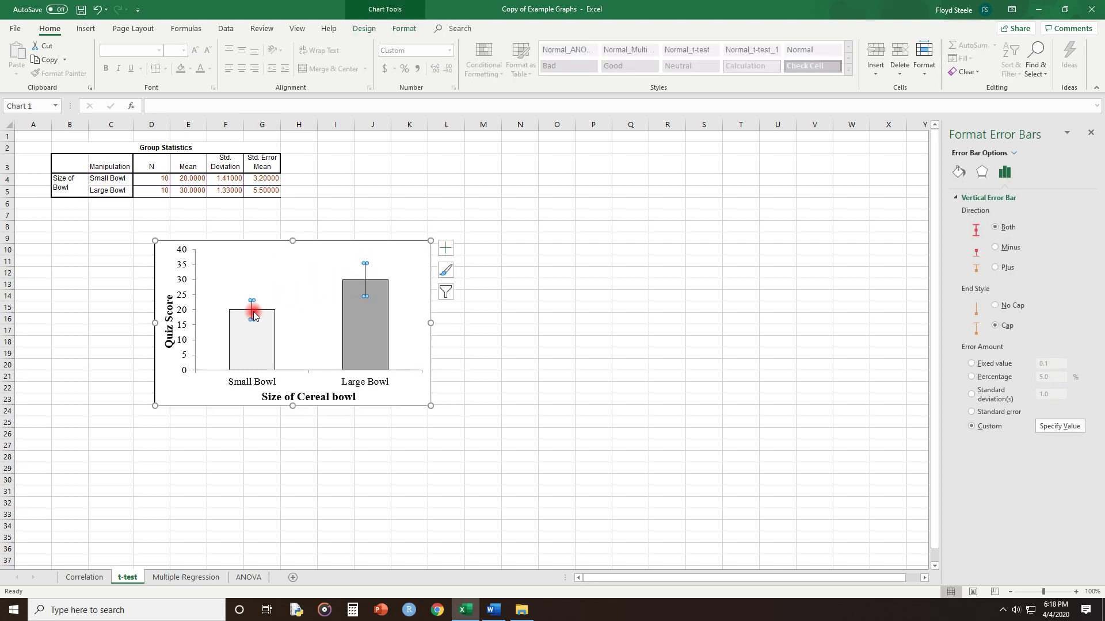
click(508, 339)
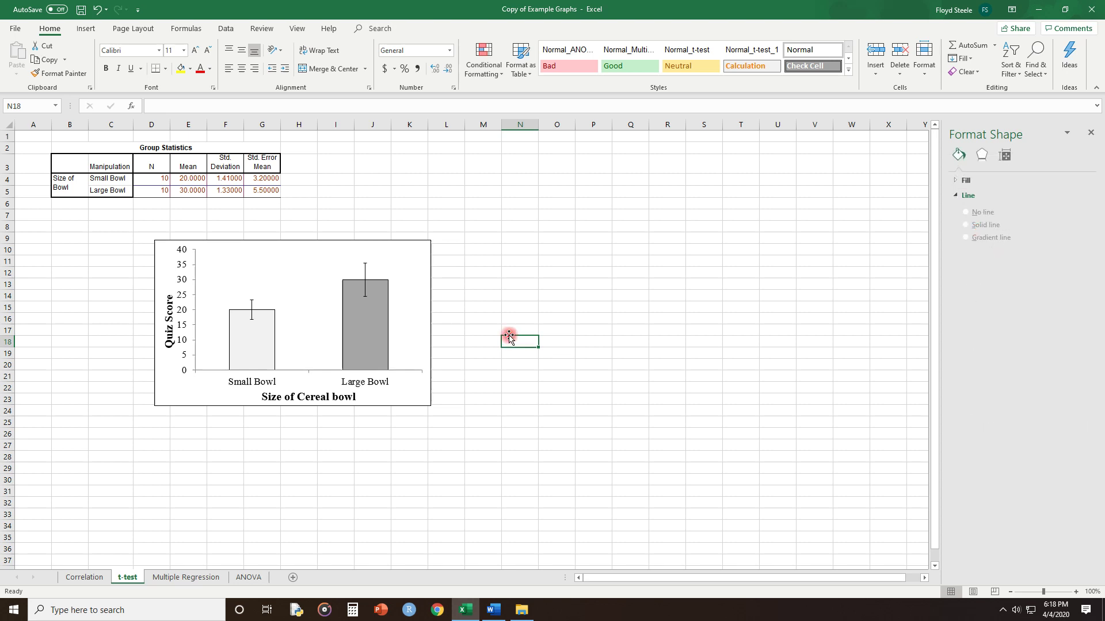